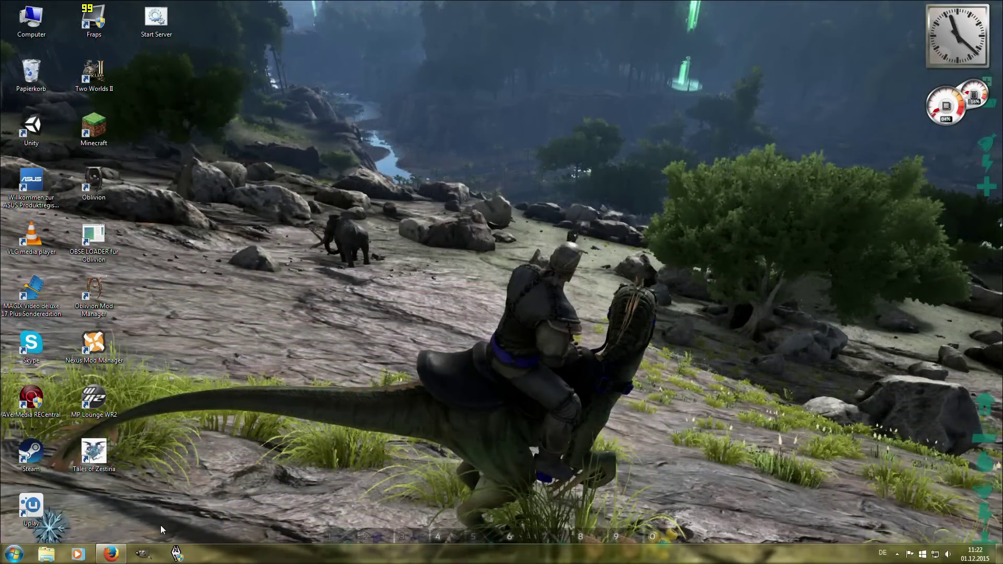
Switch to the FRITZ!Box page in Firefox and examine the ports and protocols of the existing Ark port forwardings
{"action": "mouse_move", "coordinate": [120, 556]}
{"action": "left_click", "coordinate": [125, 509]}
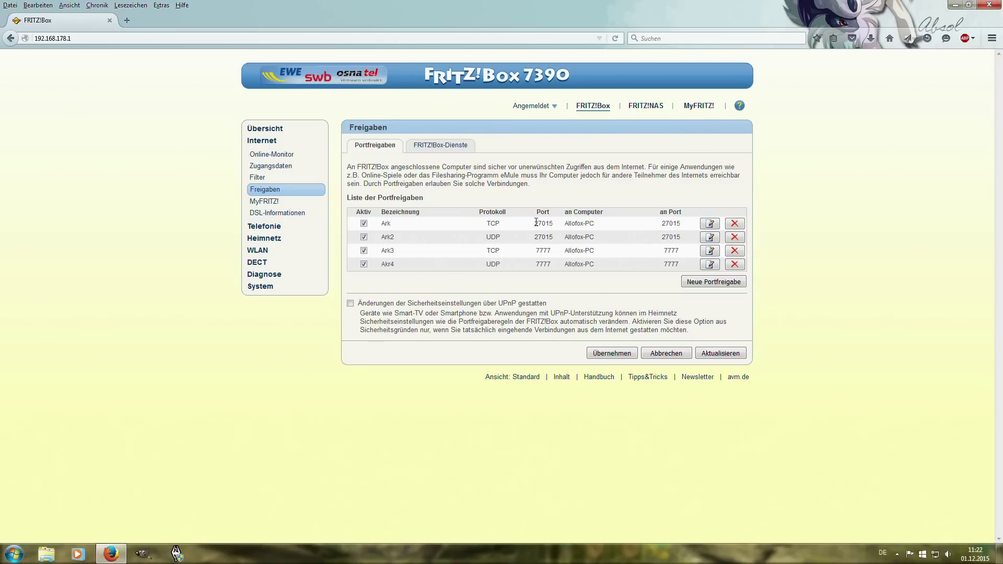
{"action": "left_click_drag", "start_coordinate": [533, 223], "coordinate": [556, 226]}
{"action": "left_click", "coordinate": [552, 240]}
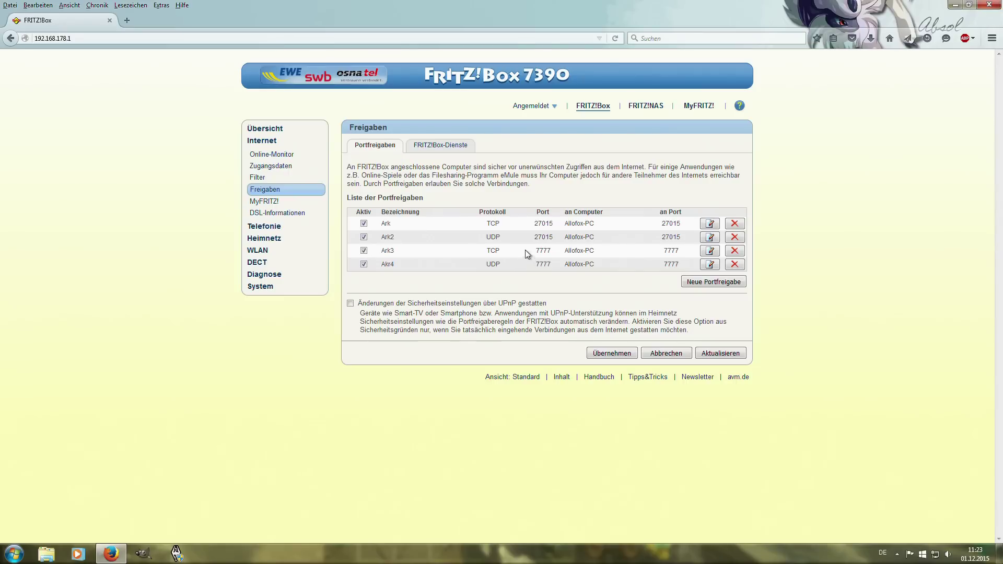
{"action": "double_click", "coordinate": [491, 223]}
{"action": "double_click", "coordinate": [493, 237]}
Start a new port forwarding for Andere Anwendungen and name it ARK 5
{"action": "left_click", "coordinate": [714, 285]}
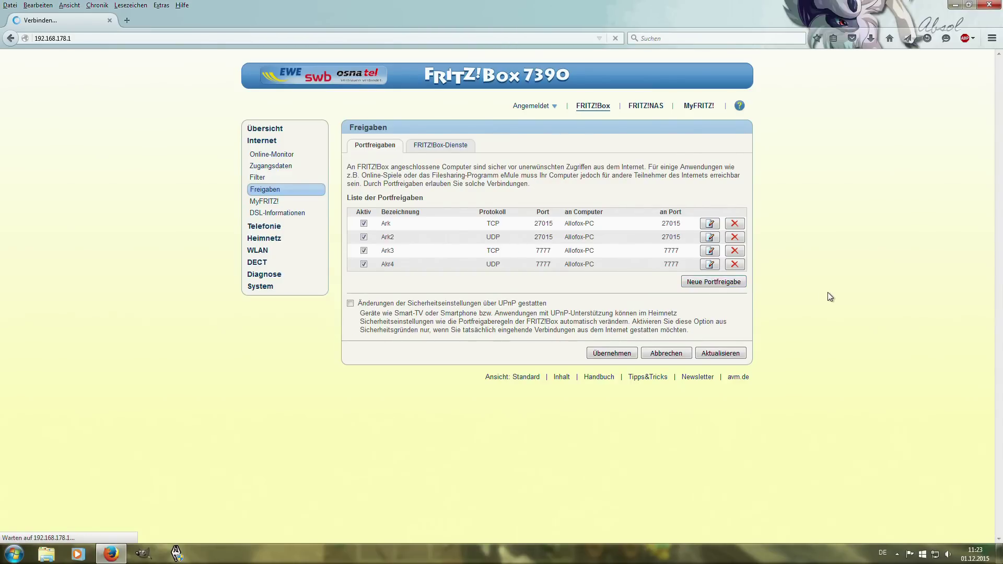
{"action": "left_click", "coordinate": [496, 162]}
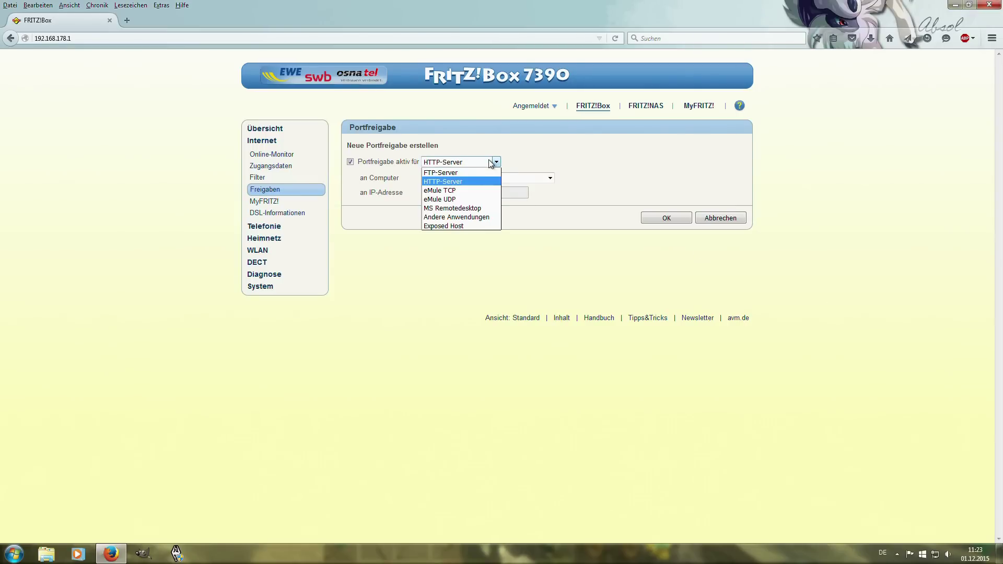
{"action": "left_click", "coordinate": [465, 217]}
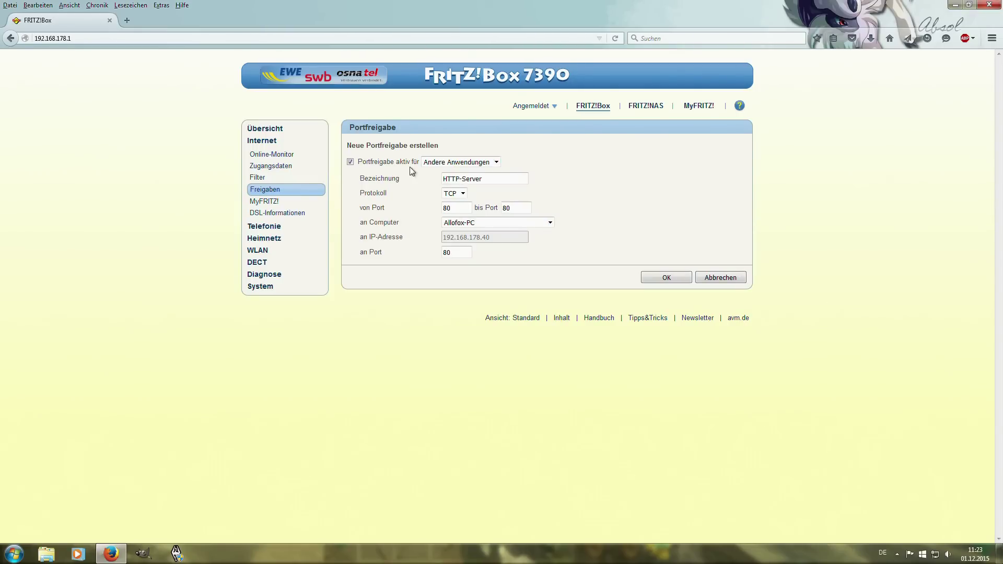
{"action": "left_click_drag", "start_coordinate": [495, 183], "coordinate": [416, 190]}
{"action": "type", "text": "A"}
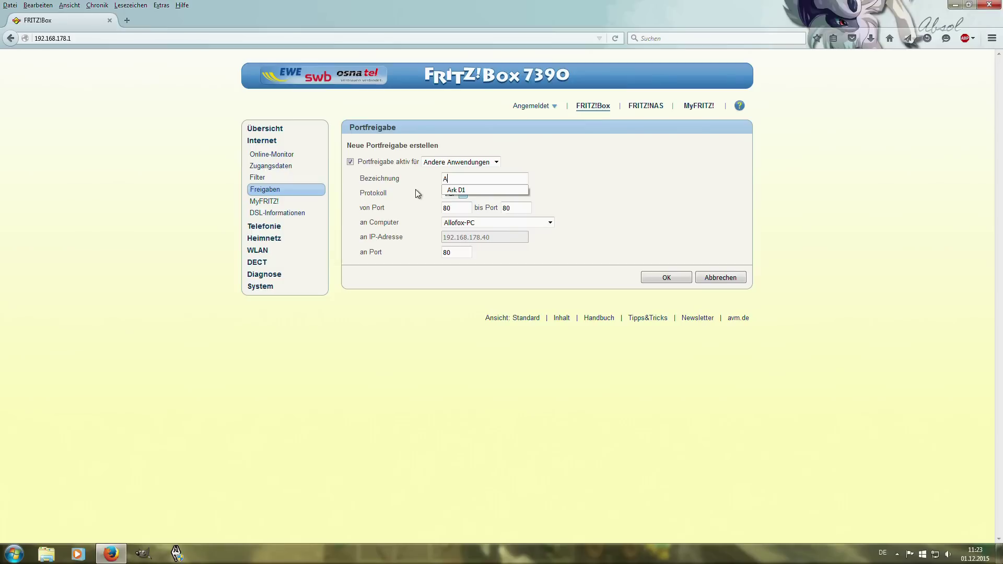
{"action": "type", "text": "RK 5"}
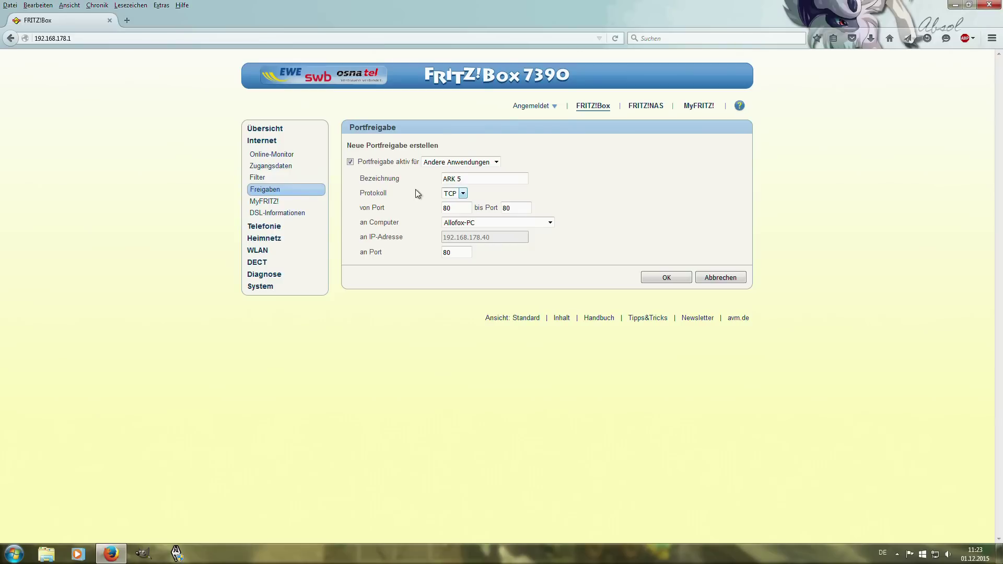
{"action": "key", "text": "BackSpace"}
{"action": "type", "text": "5"}
Try to create the ARK 5 forwarding with protocol TCP and 7777 as start, end and target port
{"action": "left_click", "coordinate": [463, 193]}
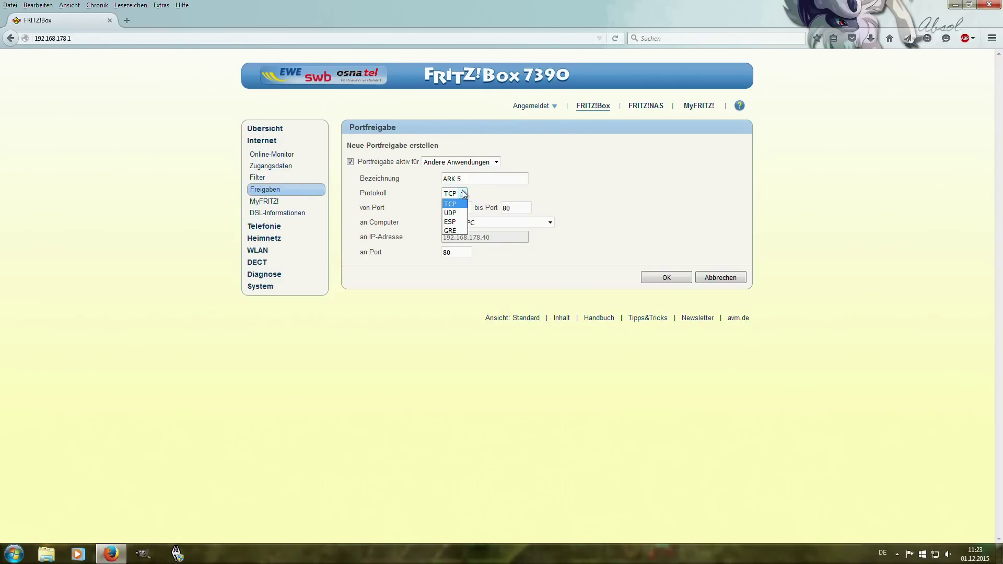
{"action": "left_click", "coordinate": [453, 204]}
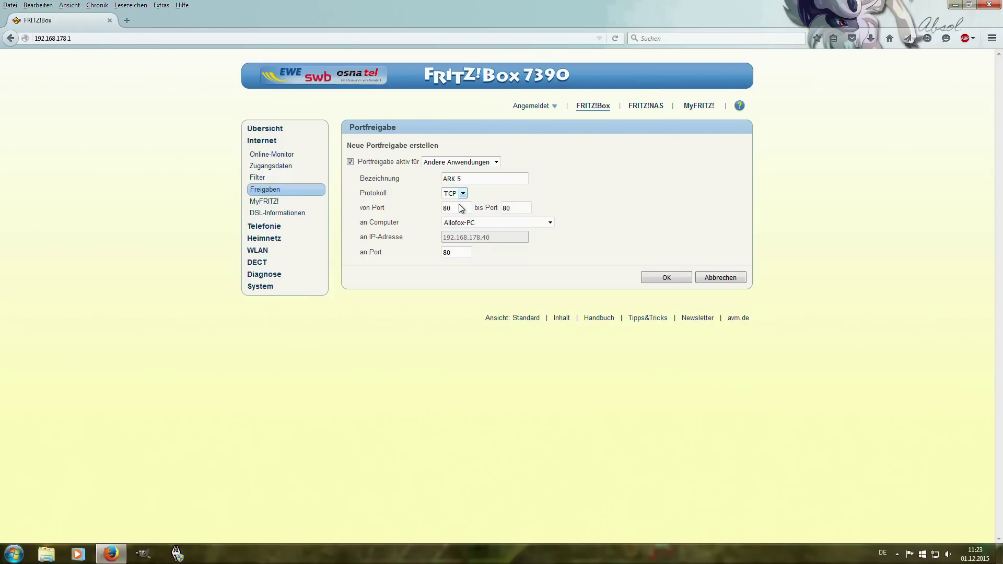
{"action": "double_click", "coordinate": [467, 209]}
{"action": "type", "text": "7777"}
{"action": "left_click", "coordinate": [506, 207]}
{"action": "type", "text": "7777"}
{"action": "left_click_drag", "start_coordinate": [459, 256], "coordinate": [397, 257]}
{"action": "type", "text": "7777"}
{"action": "left_click", "coordinate": [664, 277]}
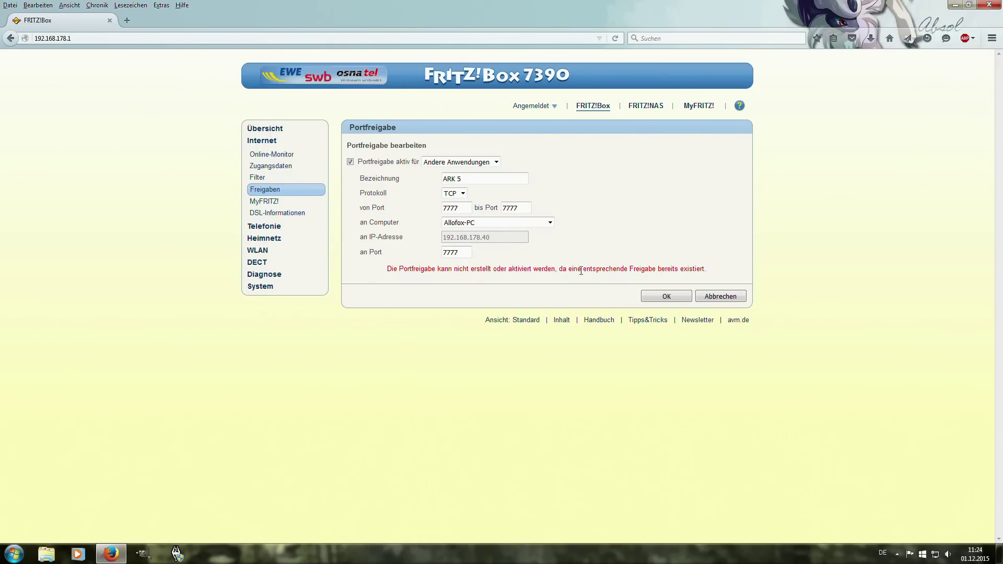
Change the ARK 5 forwarding to UDP with 27015 as start, end and target port
{"action": "left_click", "coordinate": [454, 194]}
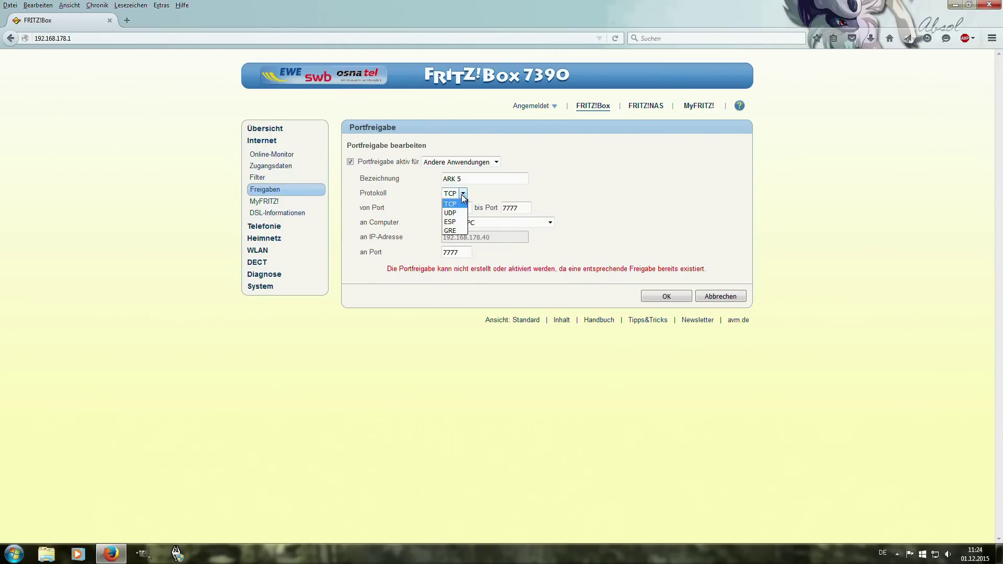
{"action": "left_click", "coordinate": [456, 212]}
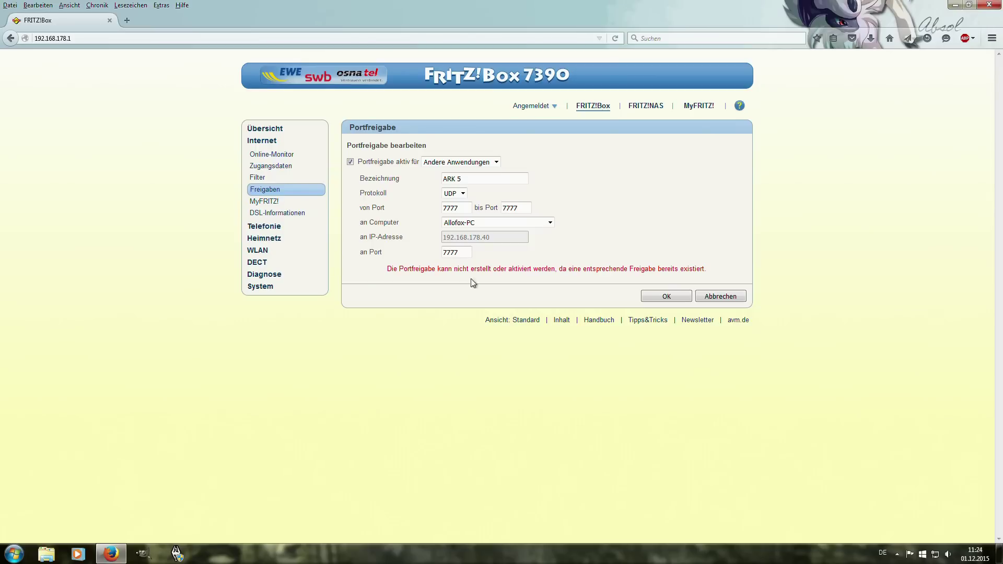
{"action": "double_click", "coordinate": [461, 208]}
{"action": "type", "text": "27015"}
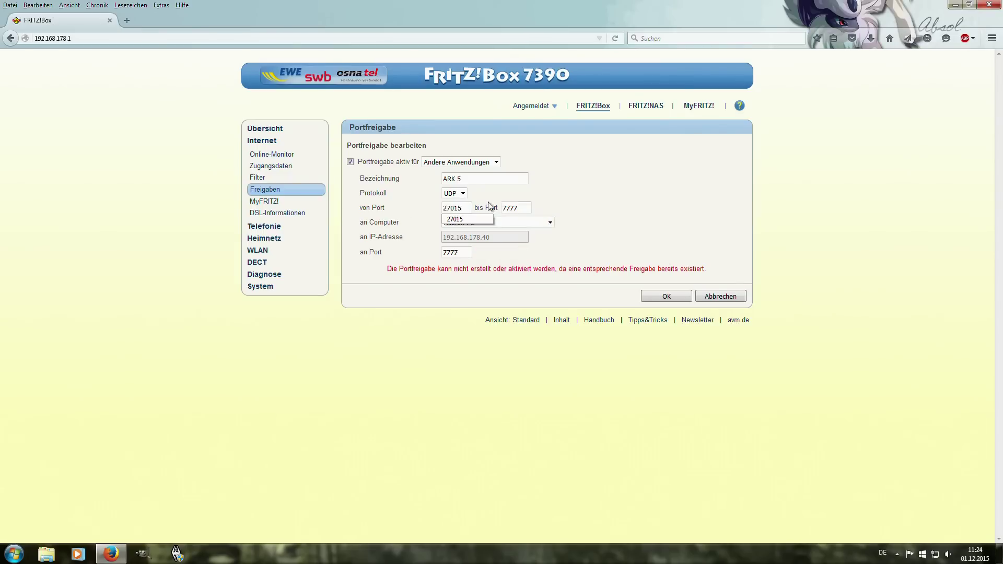
{"action": "key", "text": "Tab"}
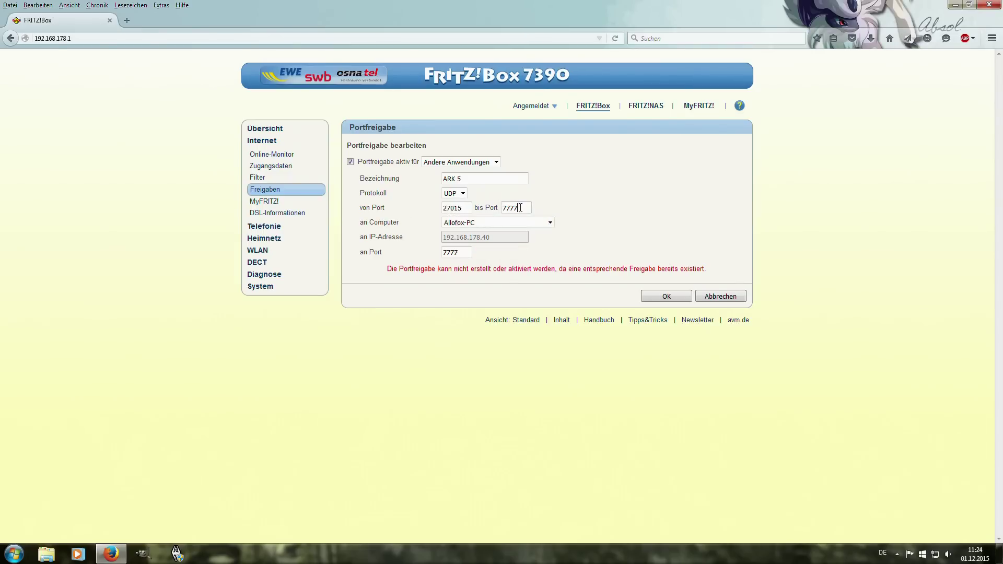
{"action": "type", "text": "2"}
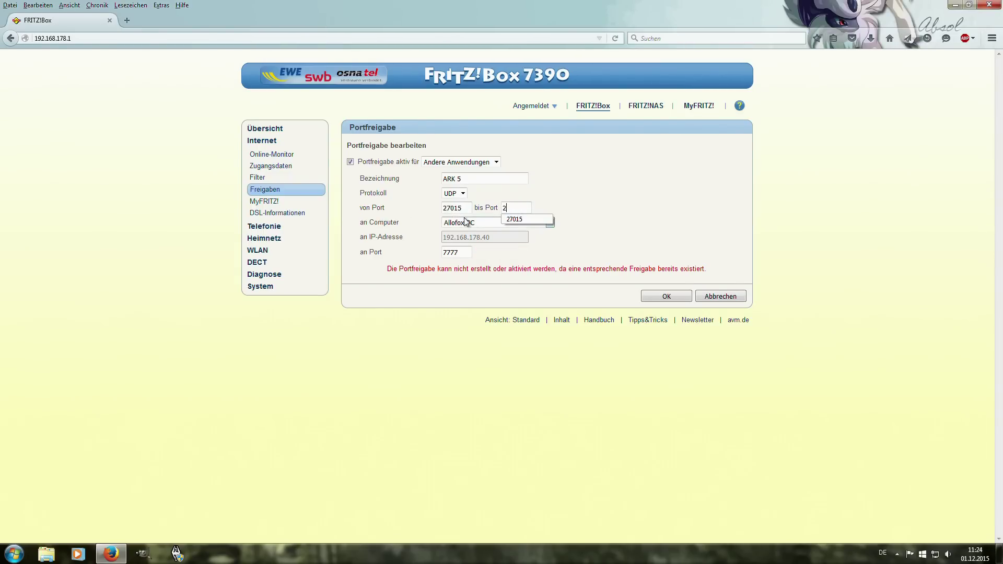
{"action": "left_click", "coordinate": [519, 219]}
{"action": "left_click", "coordinate": [450, 253]}
{"action": "double_click", "coordinate": [468, 253]}
{"action": "type", "text": "2"}
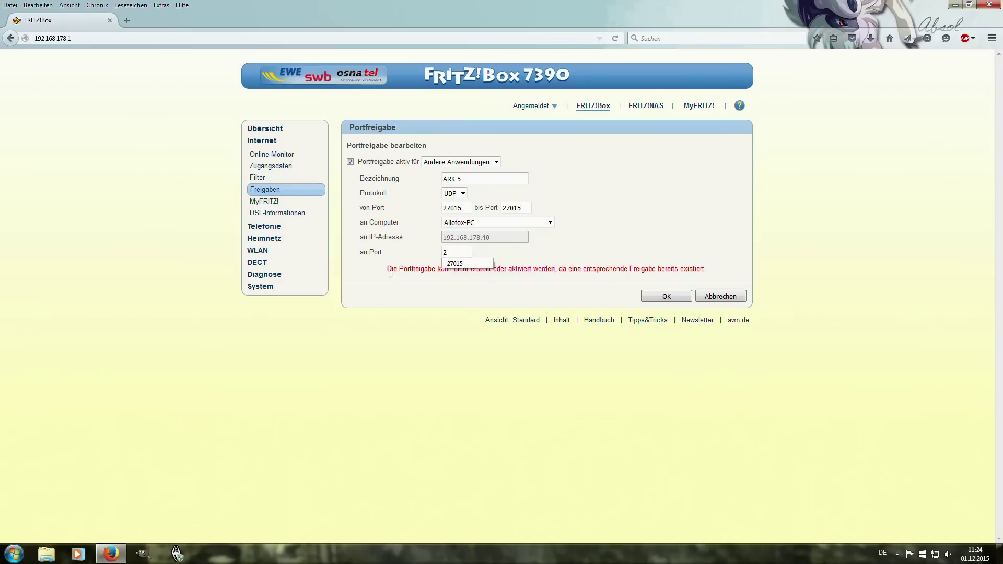
{"action": "key", "text": "ctrl+a"}
{"action": "left_click", "coordinate": [384, 269]}
{"action": "left_click", "coordinate": [469, 266]}
Switch the protocol to TCP and back to UDP, and discard the ARK 5 port forwarding
{"action": "left_click", "coordinate": [463, 193]}
{"action": "left_click", "coordinate": [458, 203]}
{"action": "left_click", "coordinate": [461, 195]}
{"action": "left_click", "coordinate": [450, 212]}
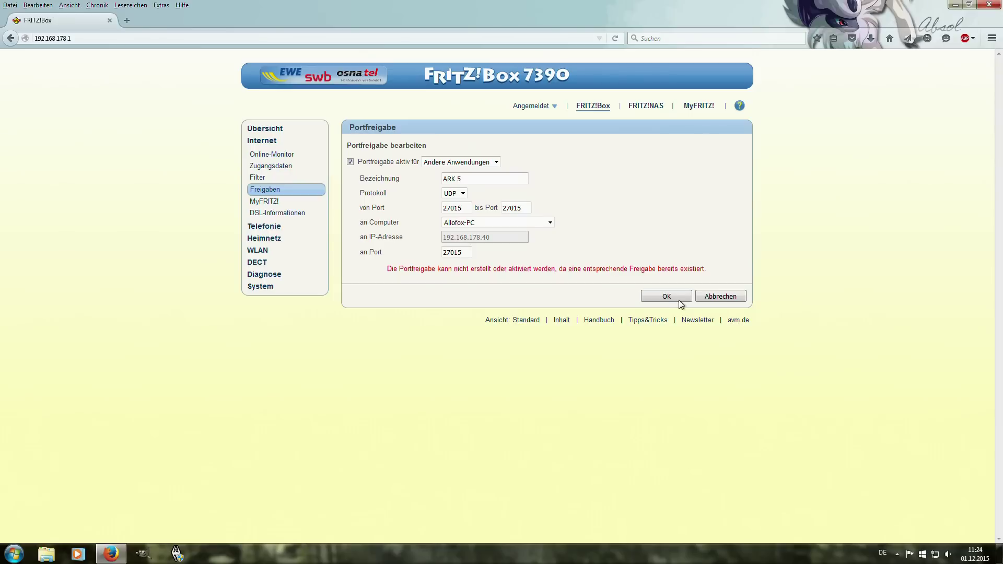
{"action": "left_click", "coordinate": [721, 297]}
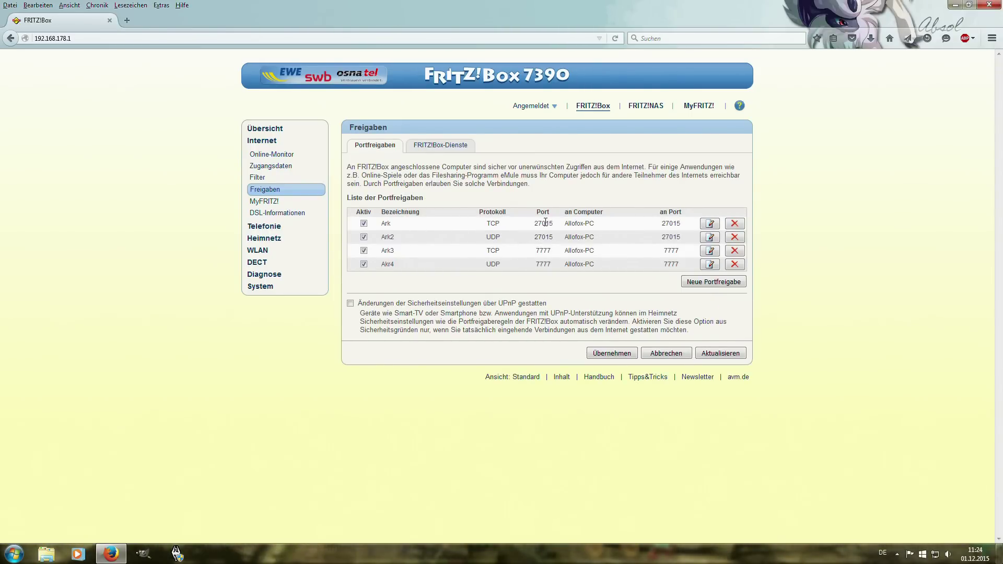
Check the target computer of the Ark port forwarding, refresh the list, and minimize the browser
{"action": "double_click", "coordinate": [598, 224]}
{"action": "left_click", "coordinate": [600, 224]}
{"action": "left_click", "coordinate": [718, 357]}
{"action": "left_click", "coordinate": [956, 6]}
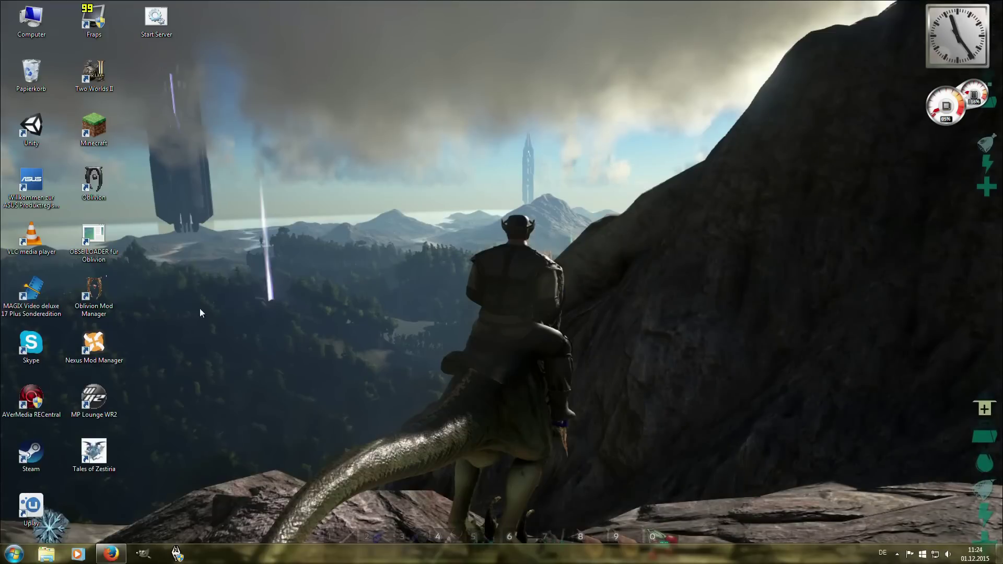
Open the advanced Windows Firewall settings from the Control Panel and move their window toward the middle of the desktop
{"action": "left_click", "coordinate": [14, 554]}
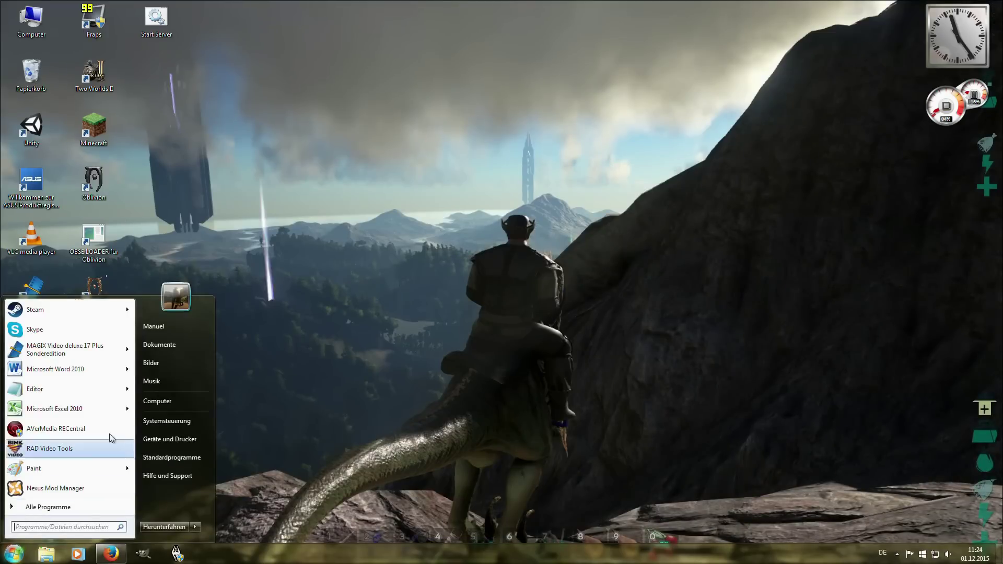
{"action": "left_click", "coordinate": [167, 421]}
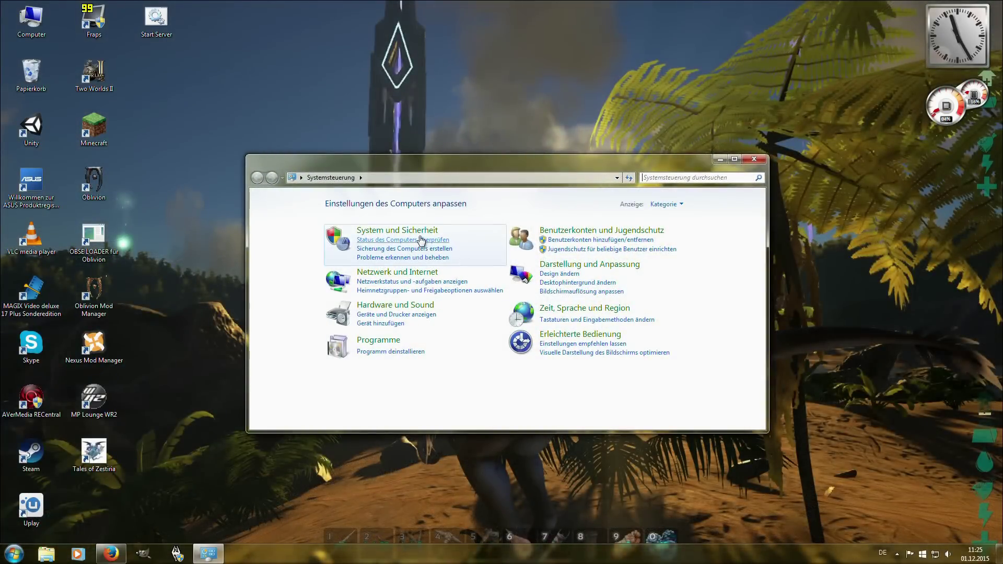
{"action": "left_click", "coordinate": [418, 236]}
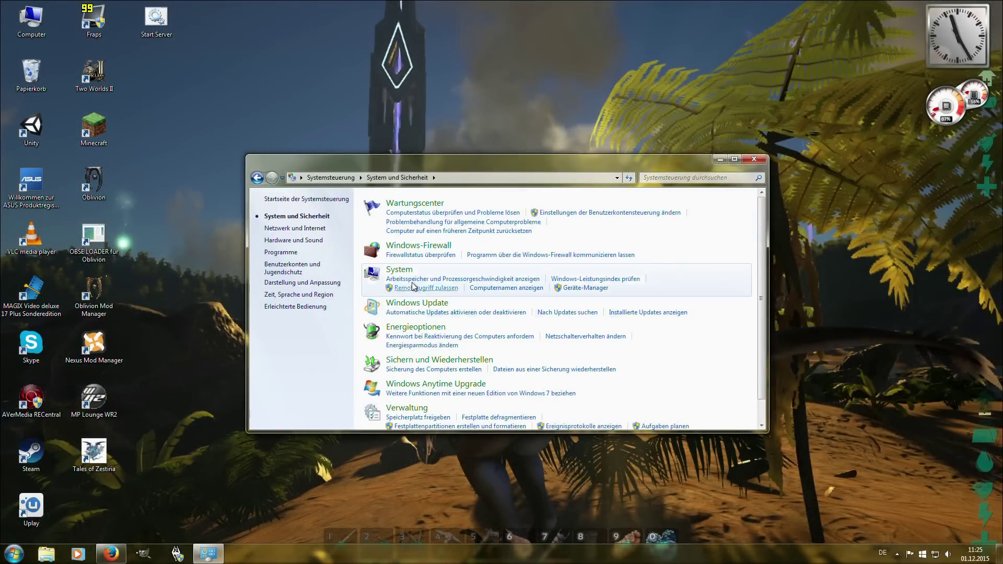
{"action": "left_click", "coordinate": [416, 252]}
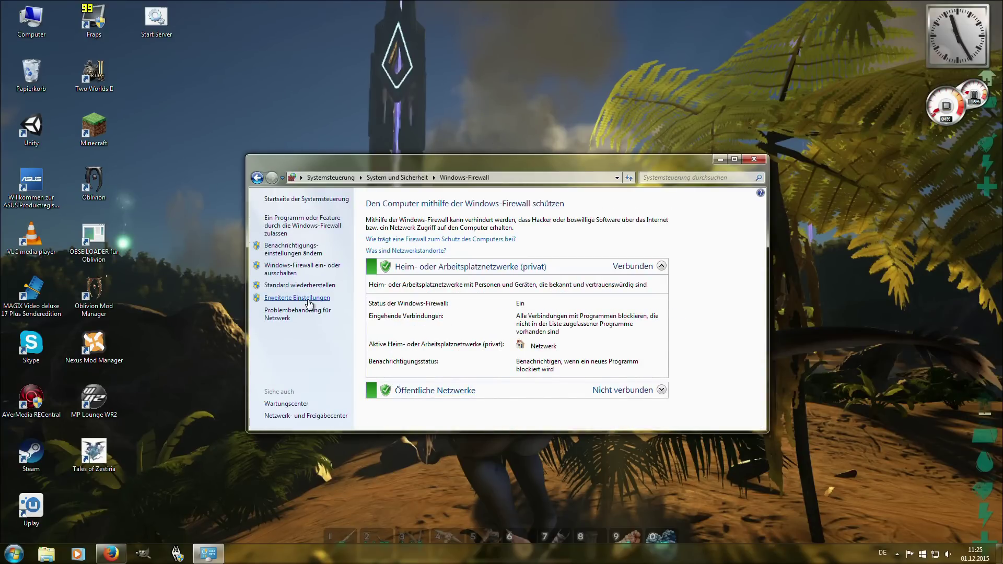
{"action": "left_click", "coordinate": [308, 299]}
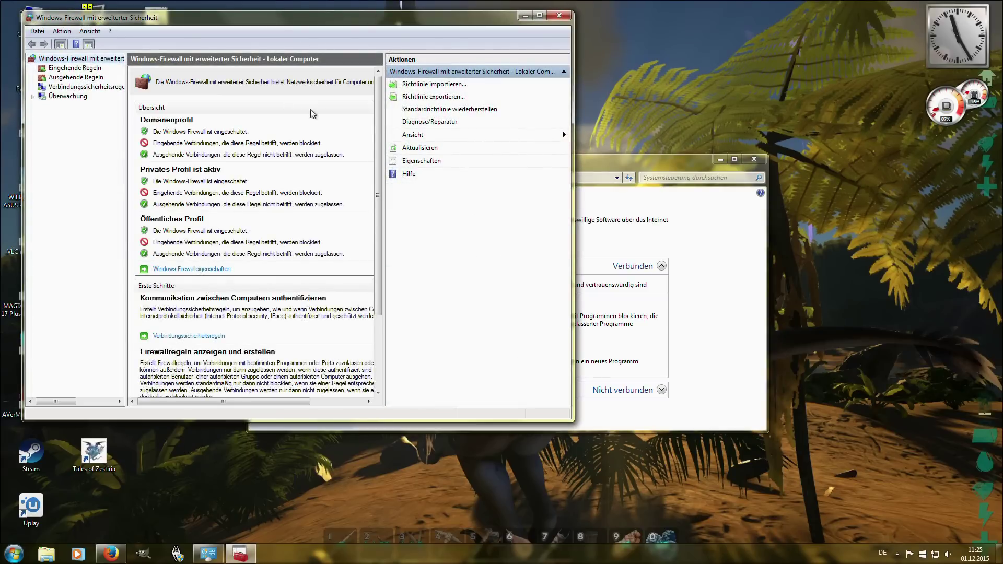
{"action": "left_click_drag", "start_coordinate": [285, 22], "coordinate": [314, 43]}
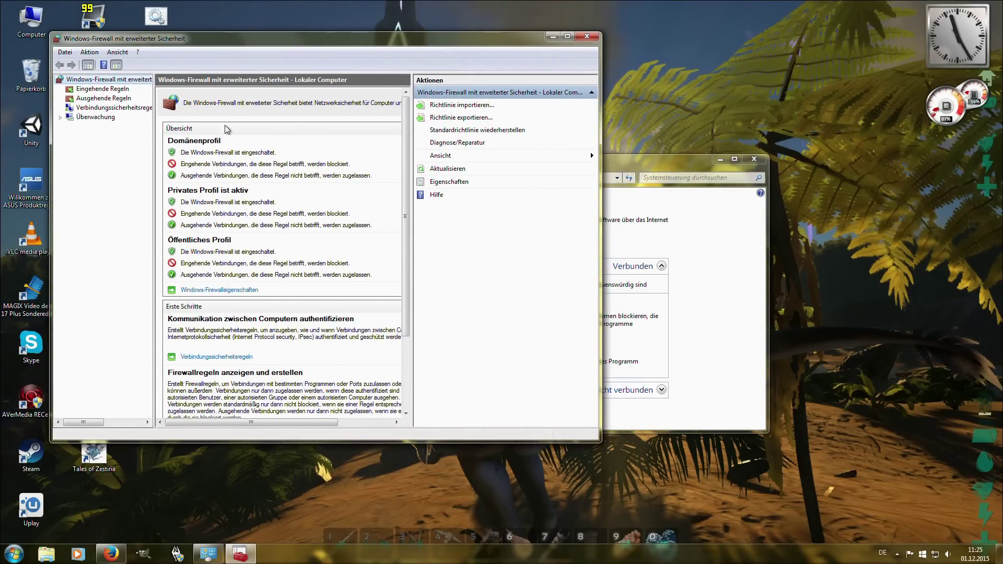
{"action": "left_click_drag", "start_coordinate": [405, 135], "coordinate": [408, 105]}
{"action": "left_click_drag", "start_coordinate": [302, 38], "coordinate": [345, 40]}
Look through the inbound and outbound firewall rules for the existing Ark Server entries
{"action": "left_click", "coordinate": [146, 92]}
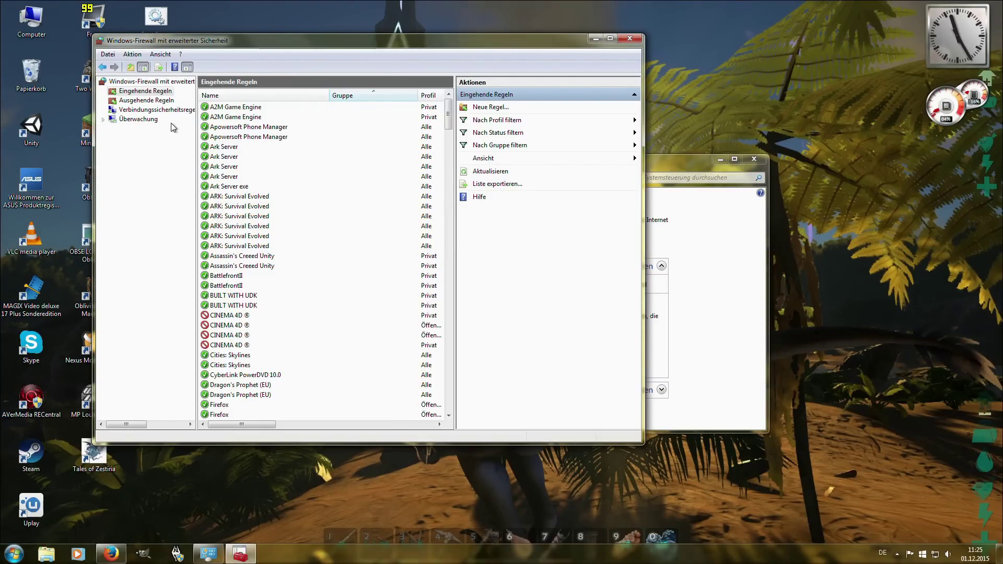
{"action": "left_click", "coordinate": [138, 98]}
{"action": "left_click", "coordinate": [139, 92]}
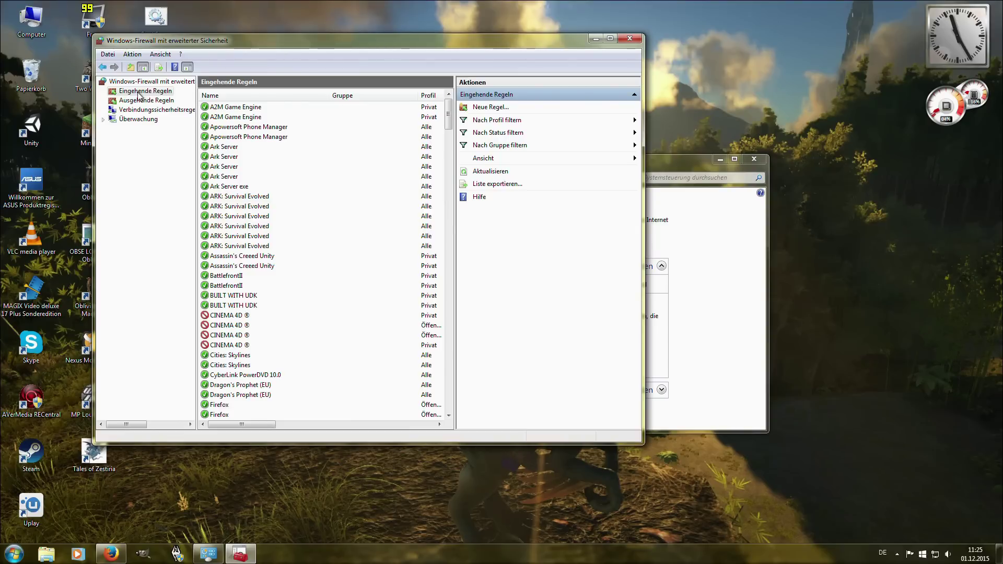
{"action": "left_click", "coordinate": [233, 147]}
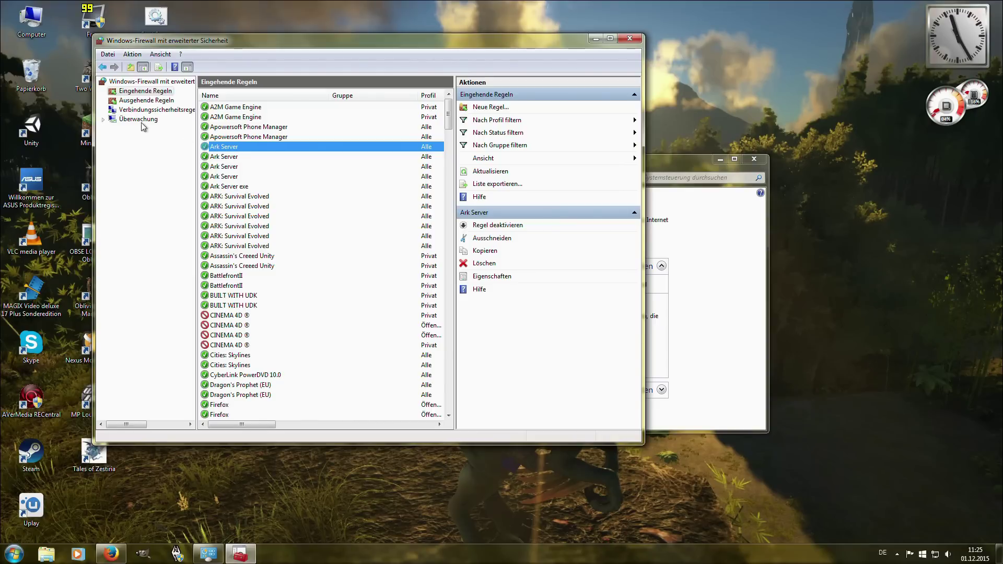
{"action": "left_click", "coordinate": [141, 94]}
{"action": "left_click", "coordinate": [137, 101]}
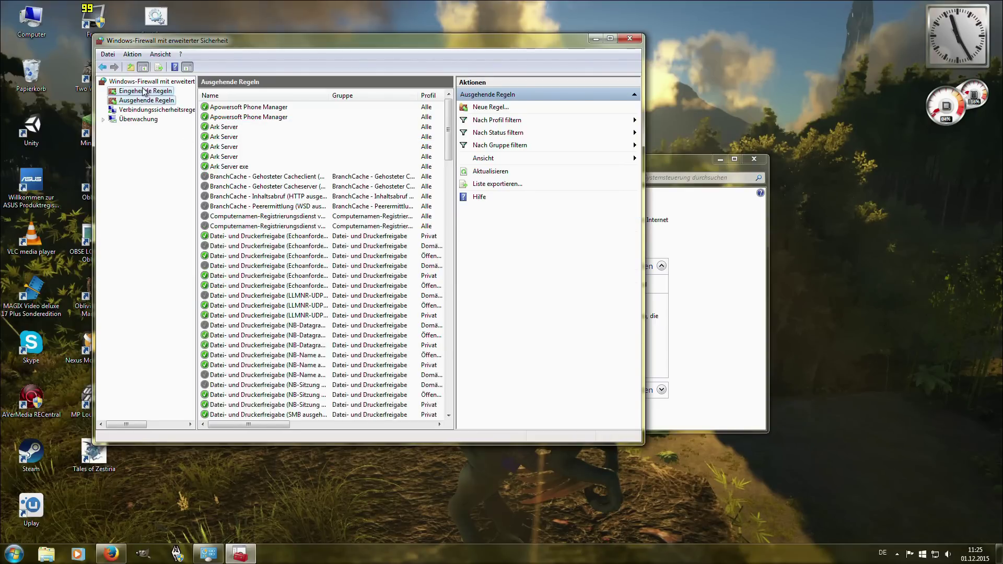
Start a new inbound firewall rule of type Port
{"action": "left_click", "coordinate": [142, 92]}
{"action": "left_click", "coordinate": [491, 108]}
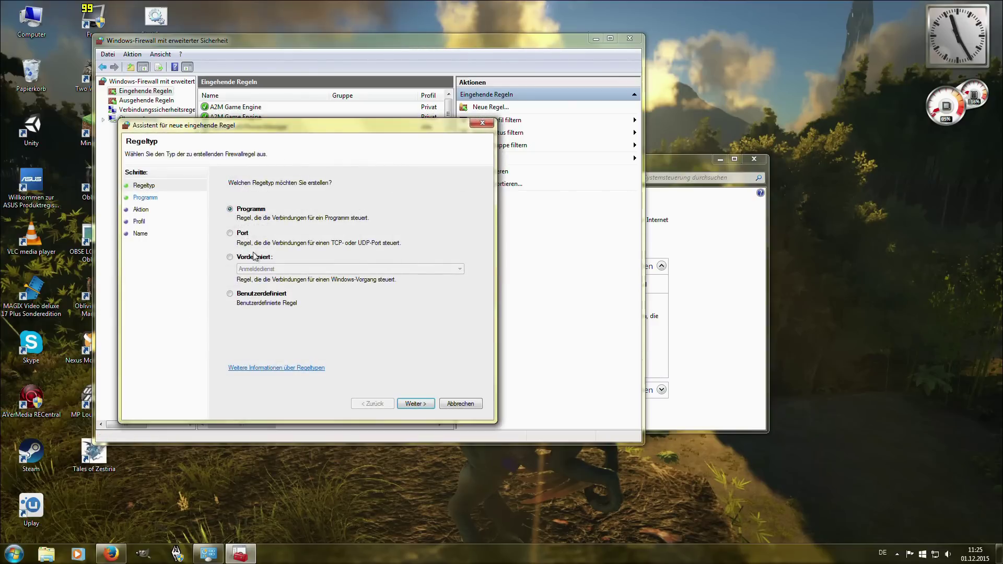
{"action": "left_click", "coordinate": [241, 236]}
{"action": "left_click", "coordinate": [415, 403]}
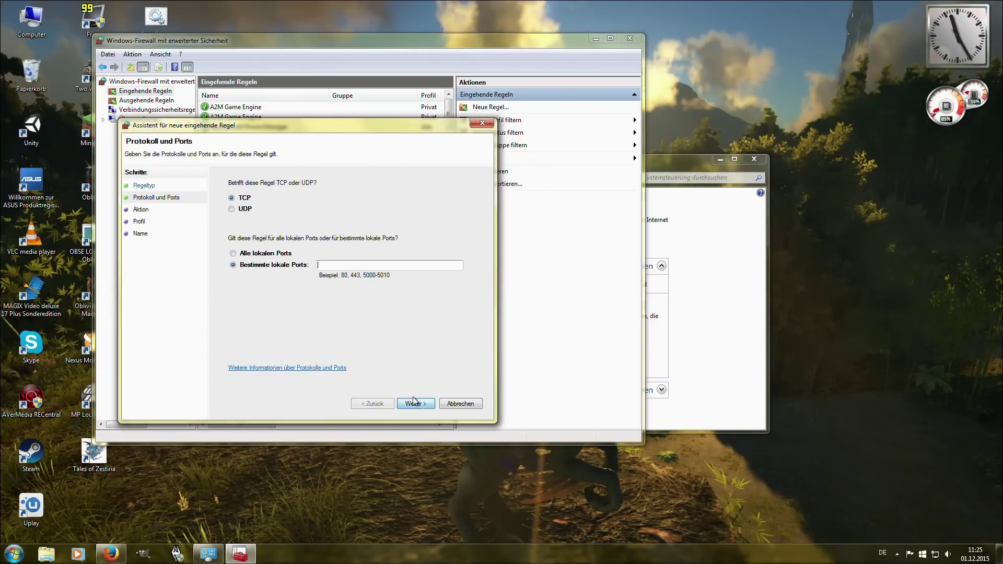
Set the inbound rule to TCP with specific local port 7, allow the connection, and apply it to the domain, private and public profiles
{"action": "left_click", "coordinate": [245, 209]}
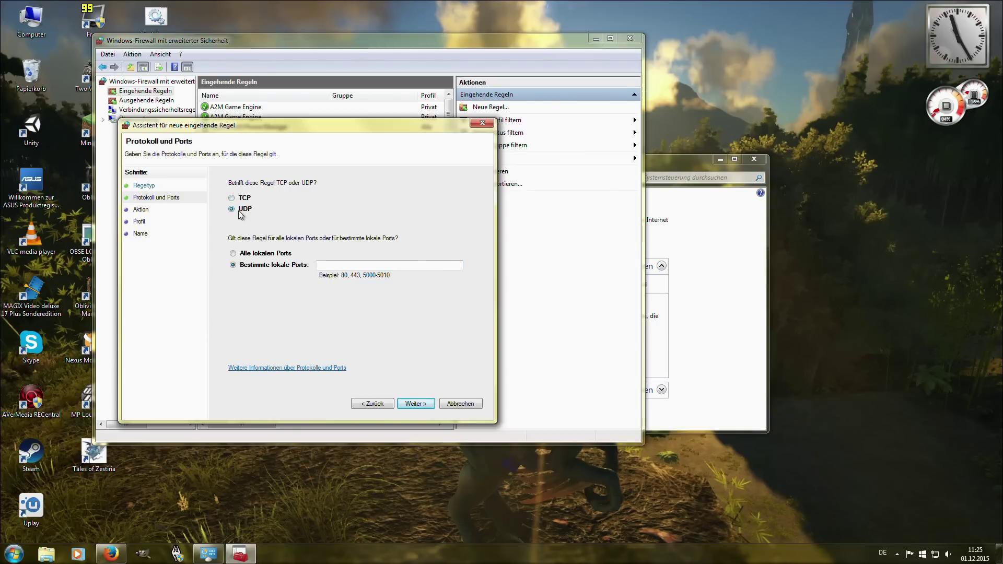
{"action": "left_click", "coordinate": [244, 200]}
{"action": "type", "text": "7"}
{"action": "left_click", "coordinate": [407, 404]}
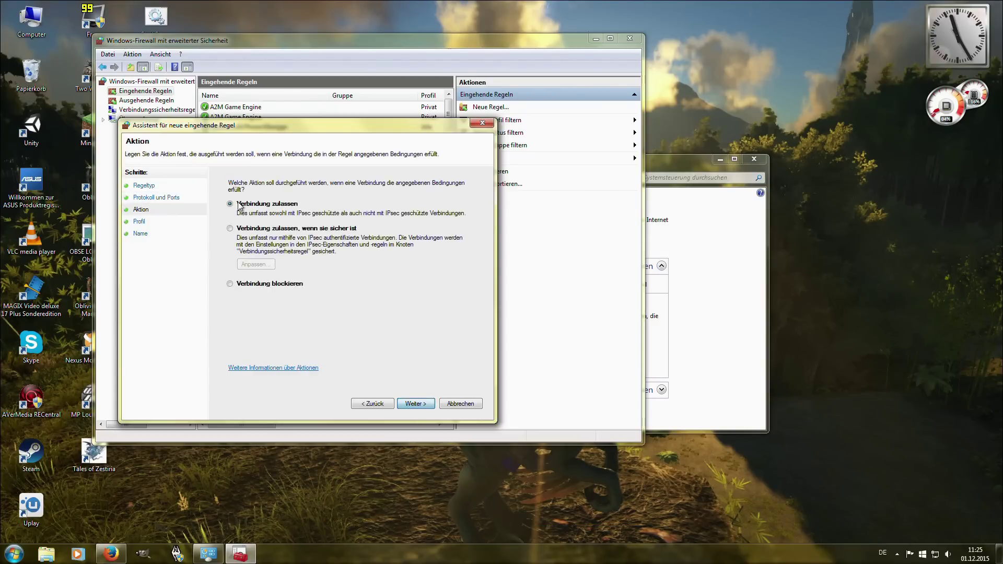
{"action": "left_click", "coordinate": [410, 403]}
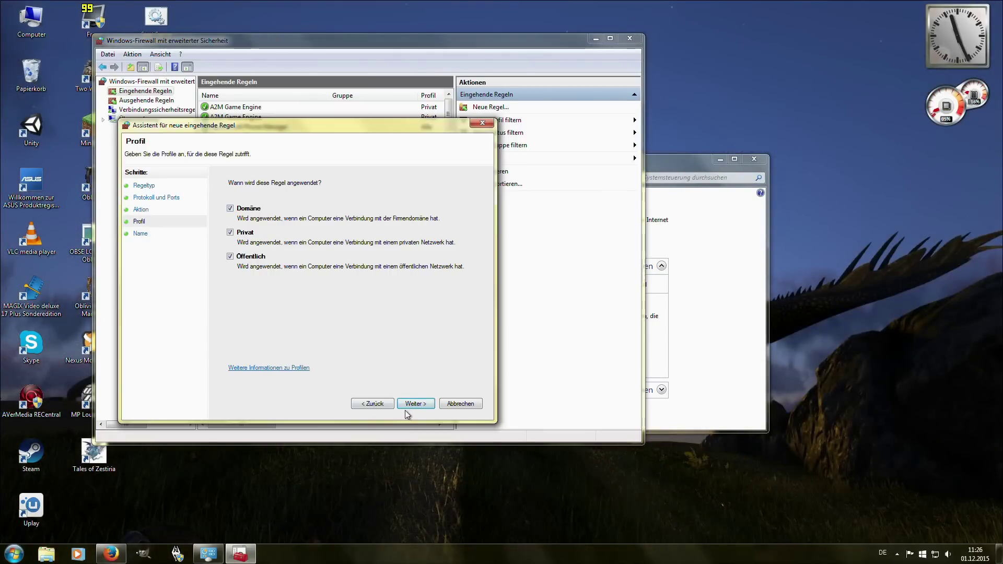
{"action": "left_click", "coordinate": [407, 406]}
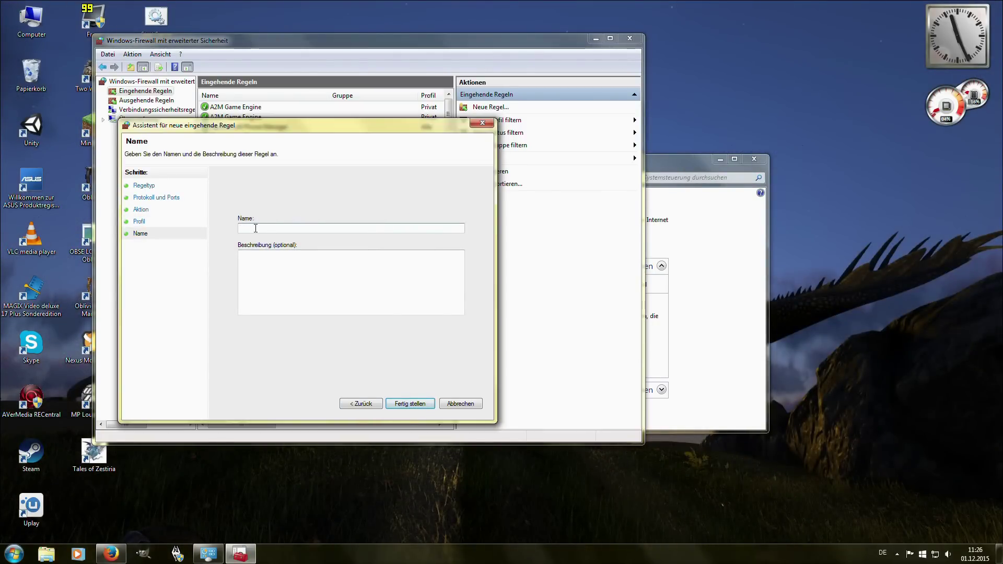
Move the new inbound rule wizard aside and close it without entering a rule name
{"action": "left_click_drag", "start_coordinate": [305, 125], "coordinate": [476, 117]}
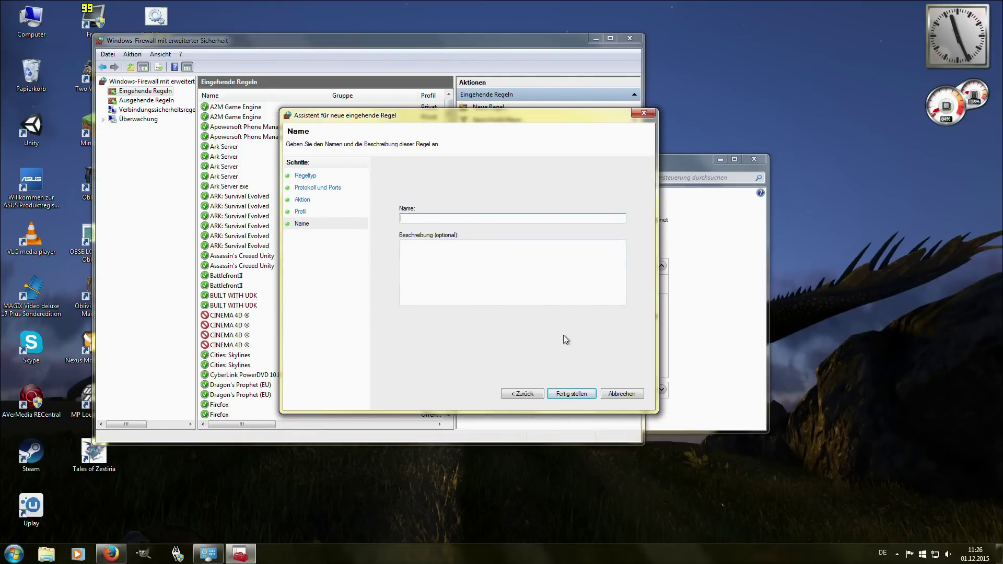
{"action": "left_click", "coordinate": [579, 393]}
Check the protocol type and the local and remote ports of the first two inbound Ark Server rules
{"action": "left_click", "coordinate": [230, 148]}
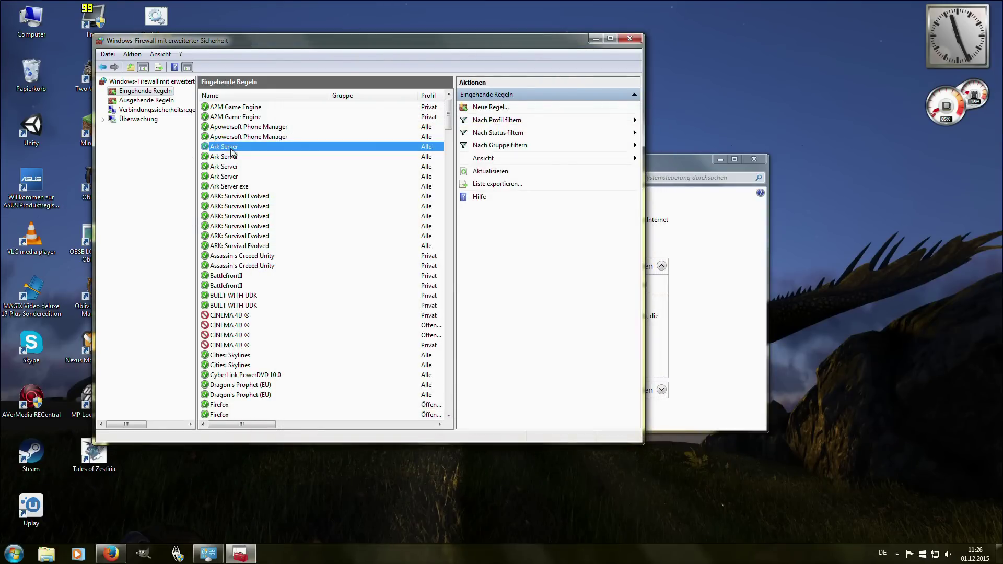
{"action": "double_click", "coordinate": [230, 149]}
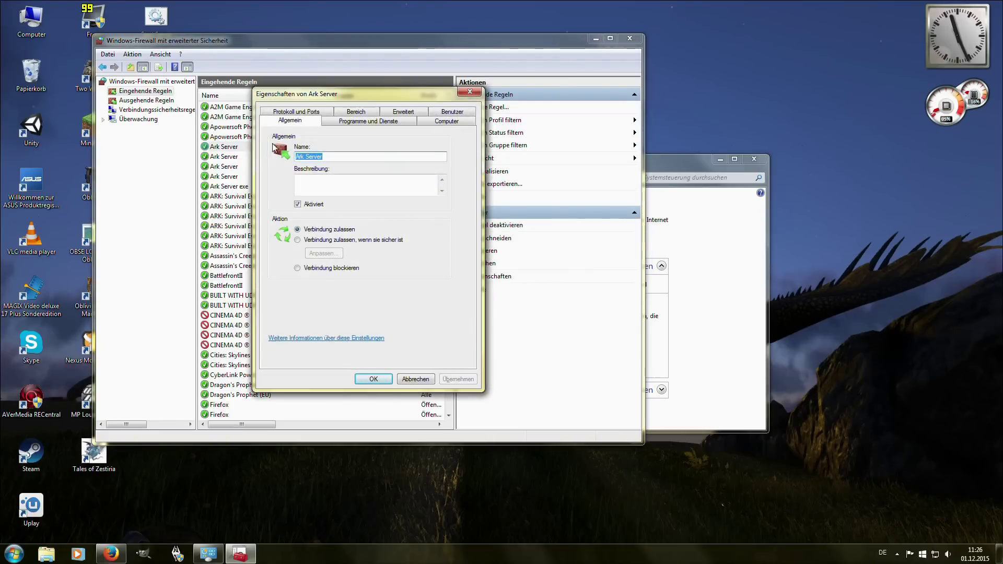
{"action": "left_click", "coordinate": [316, 112]}
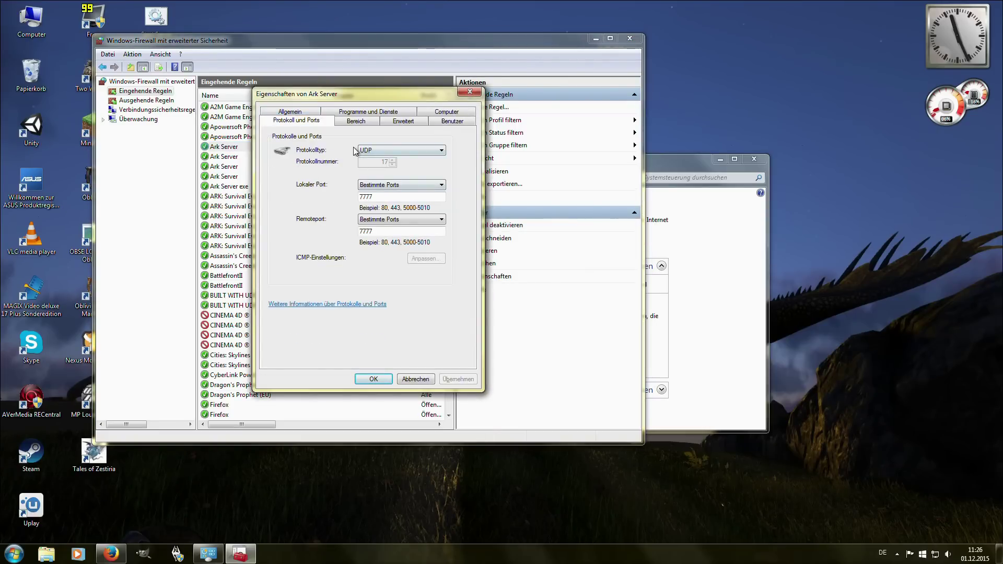
{"action": "left_click", "coordinate": [370, 379]}
{"action": "double_click", "coordinate": [217, 158]}
{"action": "left_click", "coordinate": [316, 111]}
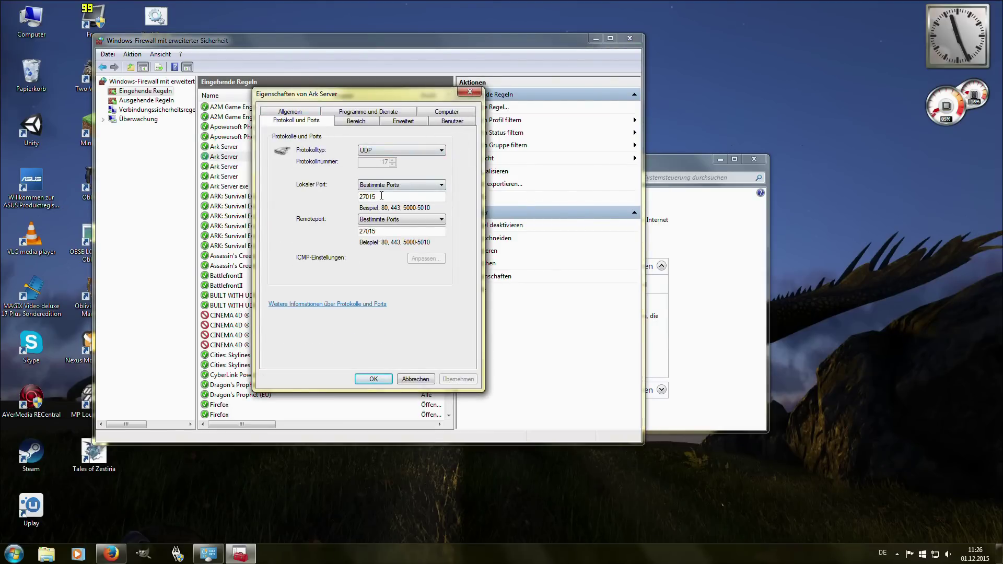
{"action": "left_click", "coordinate": [373, 379]}
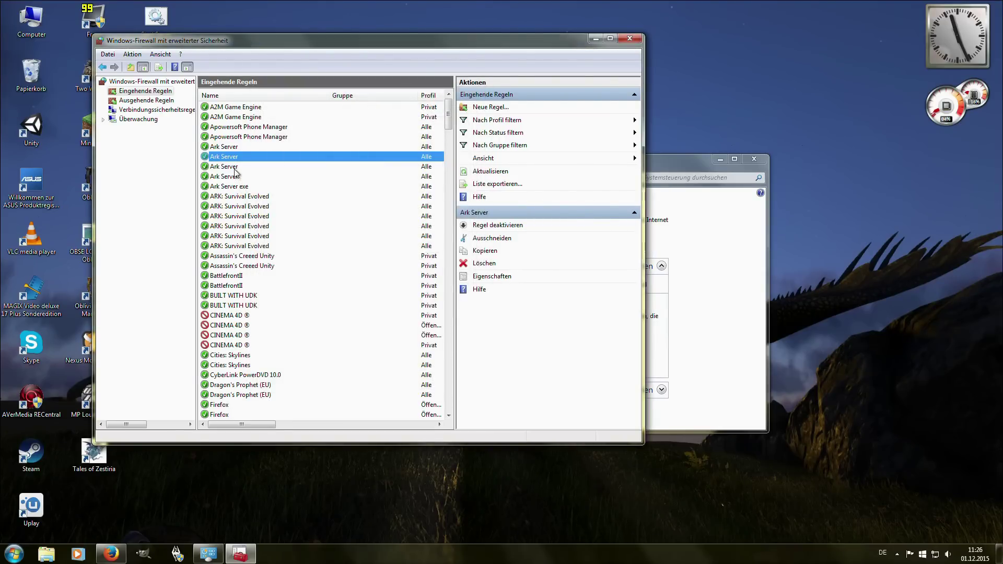
Check the protocol and port settings of the third and fourth inbound Ark Server rules
{"action": "double_click", "coordinate": [235, 170]}
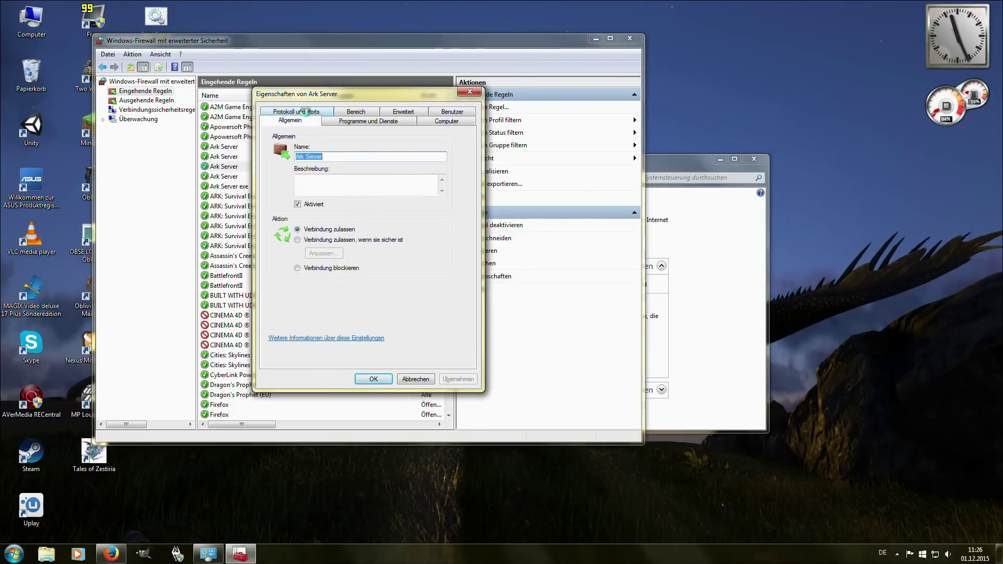
{"action": "left_click", "coordinate": [301, 111]}
{"action": "left_click", "coordinate": [373, 380]}
{"action": "double_click", "coordinate": [233, 176]}
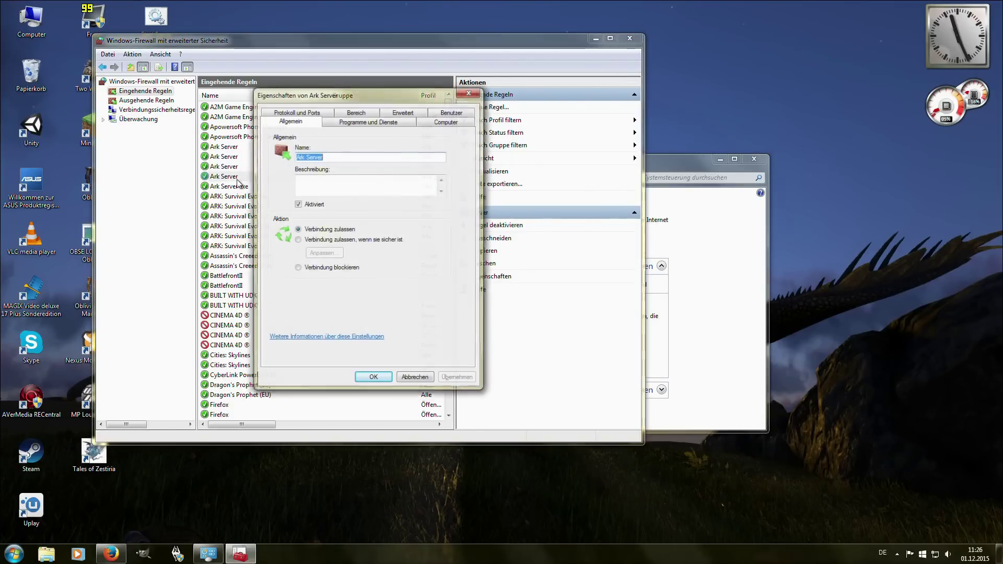
{"action": "left_click", "coordinate": [301, 111]}
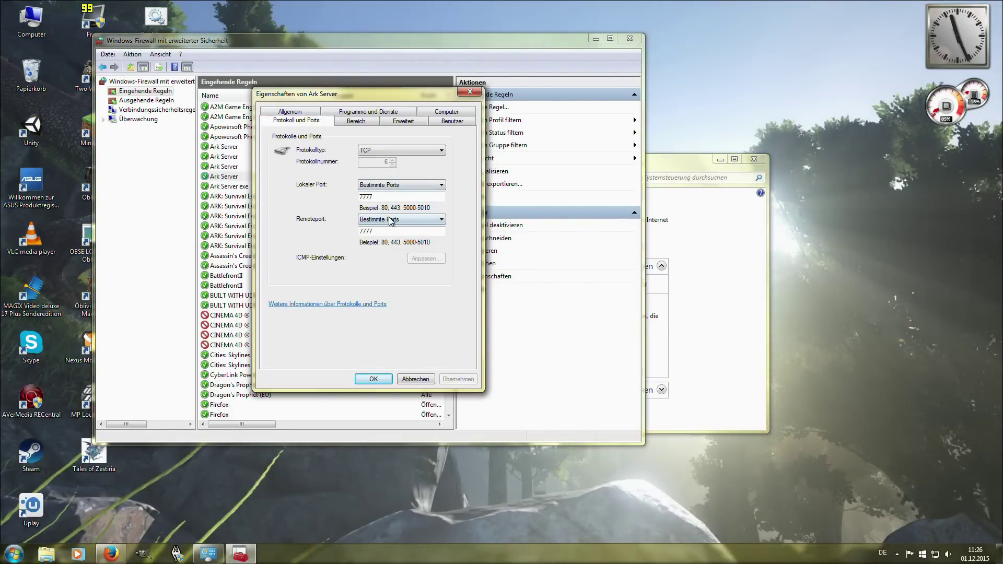
{"action": "left_click", "coordinate": [374, 380]}
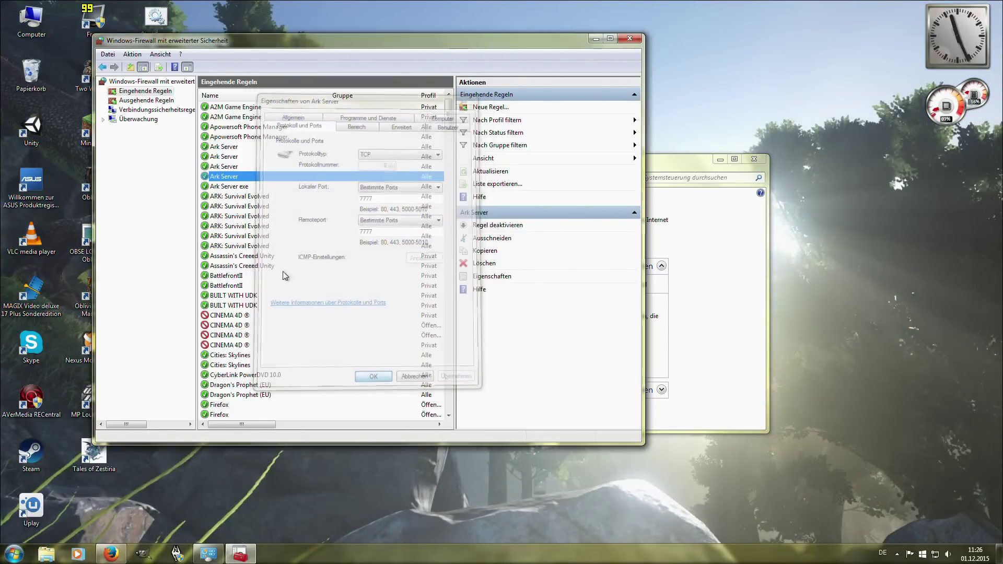
Check the protocol and ports of the first outbound Ark Server rule and go through the four outbound Ark Server entries
{"action": "left_click", "coordinate": [146, 102]}
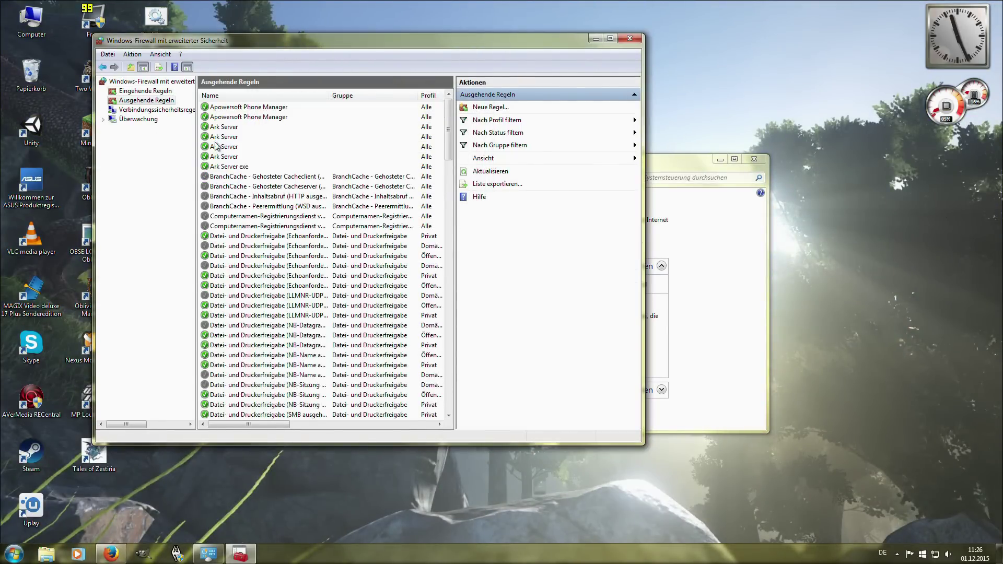
{"action": "left_click", "coordinate": [232, 130]}
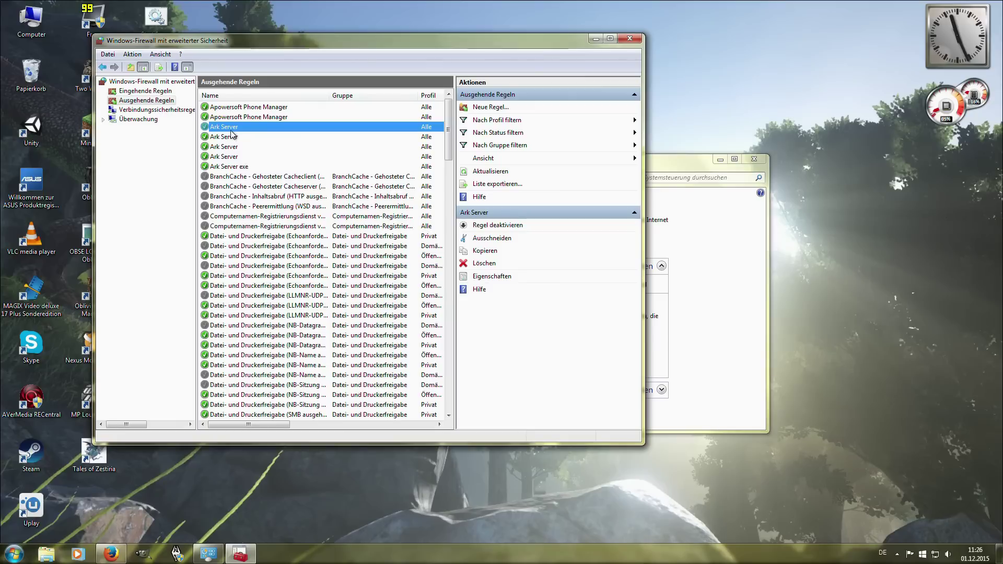
{"action": "double_click", "coordinate": [232, 131]}
{"action": "left_click", "coordinate": [293, 112]}
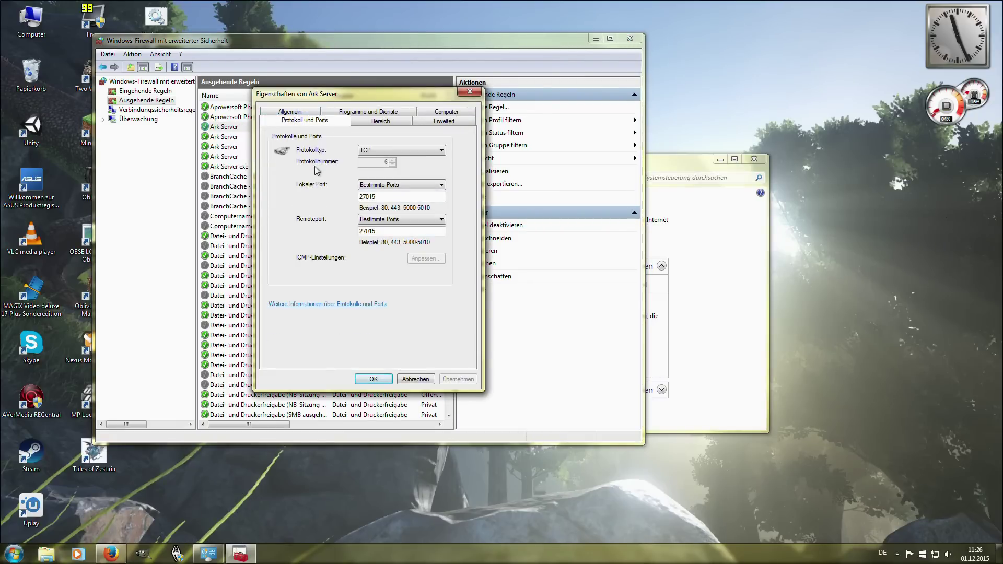
{"action": "left_click", "coordinate": [373, 379]}
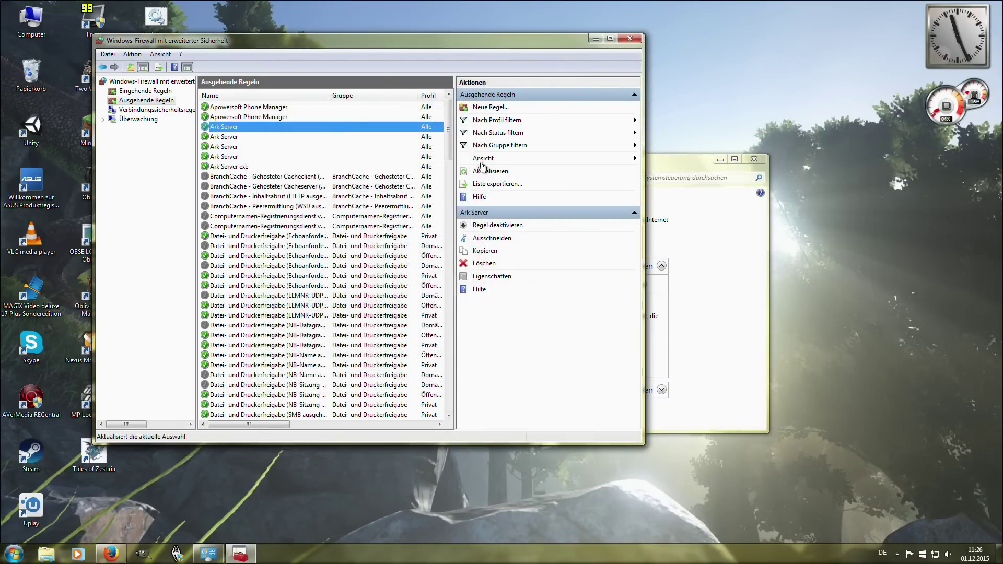
{"action": "left_click", "coordinate": [137, 101]}
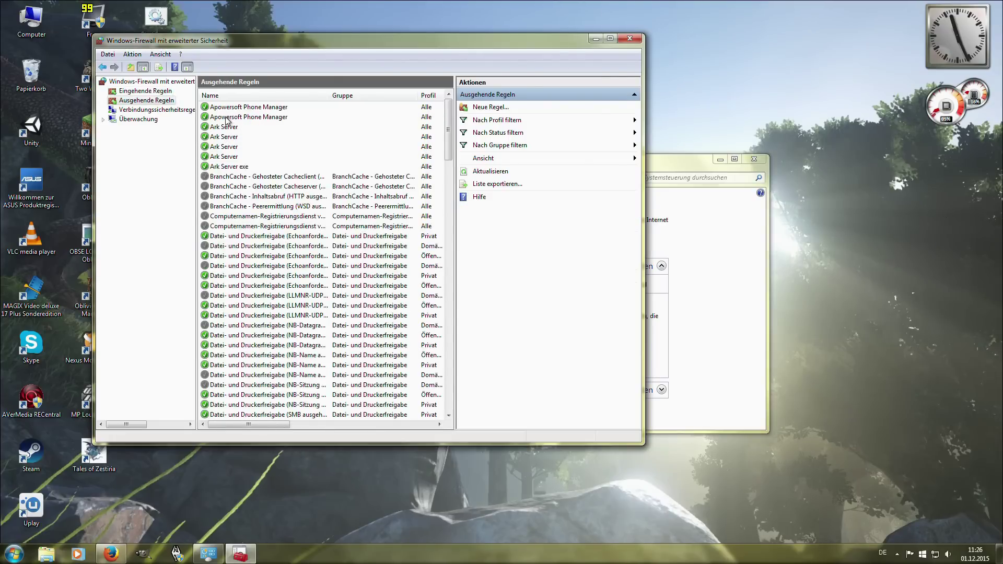
{"action": "left_click_drag", "start_coordinate": [310, 48], "coordinate": [408, 63]}
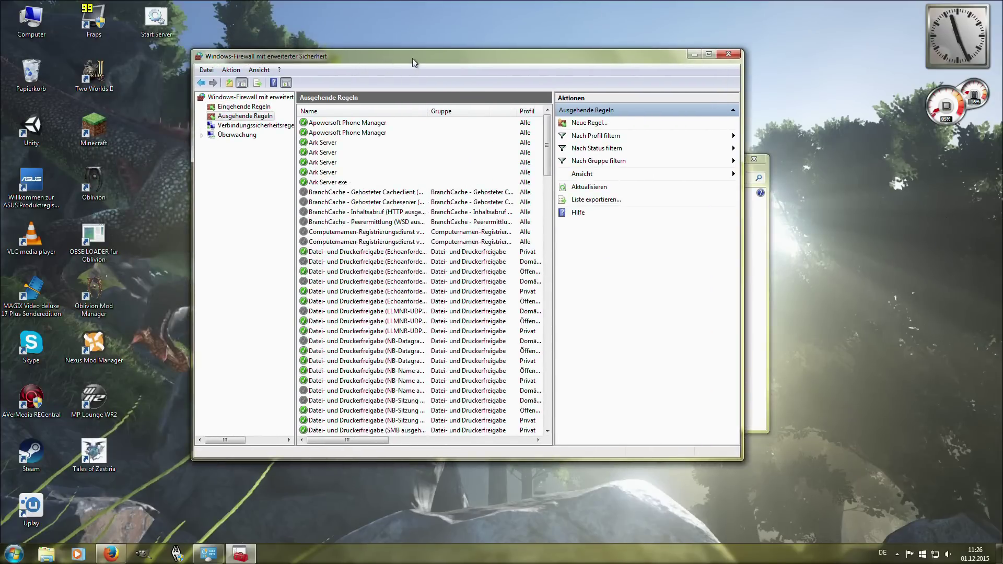
{"action": "left_click", "coordinate": [322, 145]}
{"action": "left_click", "coordinate": [324, 152]}
{"action": "left_click", "coordinate": [325, 162]}
{"action": "left_click", "coordinate": [326, 172]}
Close the advanced firewall window and the Control Panel's Windows Firewall window
{"action": "left_click_drag", "start_coordinate": [570, 58], "coordinate": [465, 73]}
{"action": "left_click", "coordinate": [622, 68]}
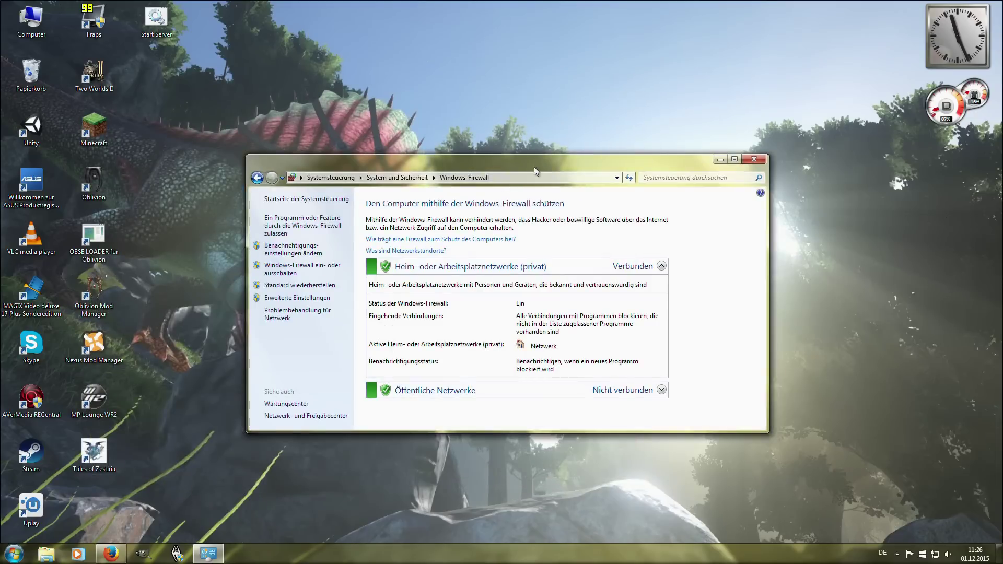
{"action": "left_click_drag", "start_coordinate": [537, 171], "coordinate": [541, 136]}
{"action": "left_click", "coordinate": [753, 124]}
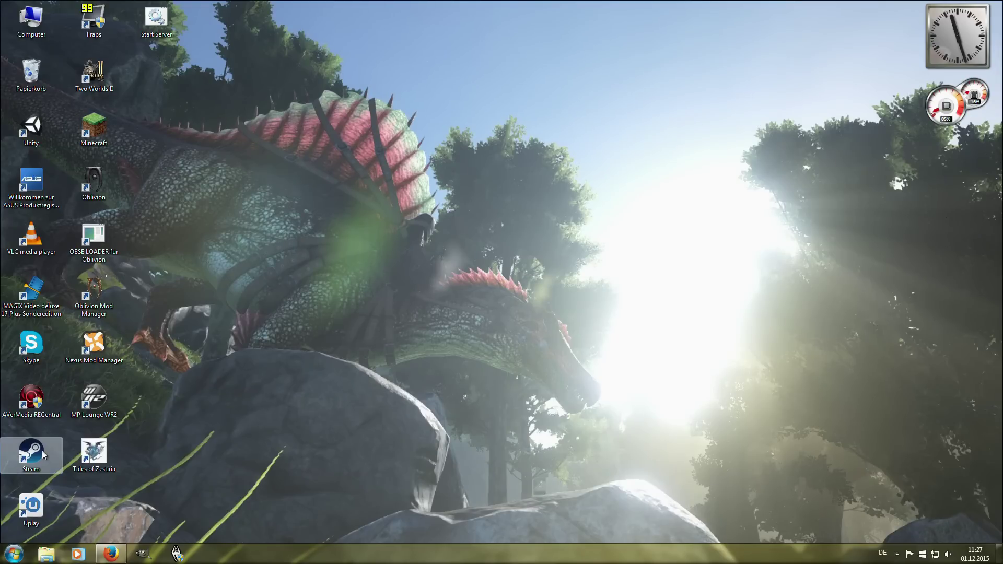
Run the Start Server batch file from arkserver\ShooterGame\Binaries\Win64 on drive F
{"action": "left_click", "coordinate": [46, 554]}
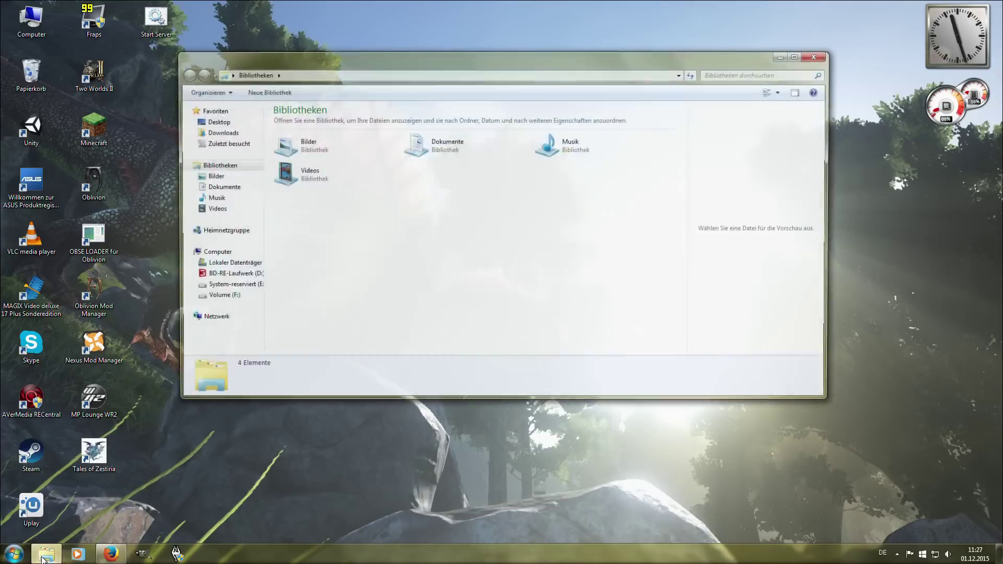
{"action": "left_click", "coordinate": [222, 297]}
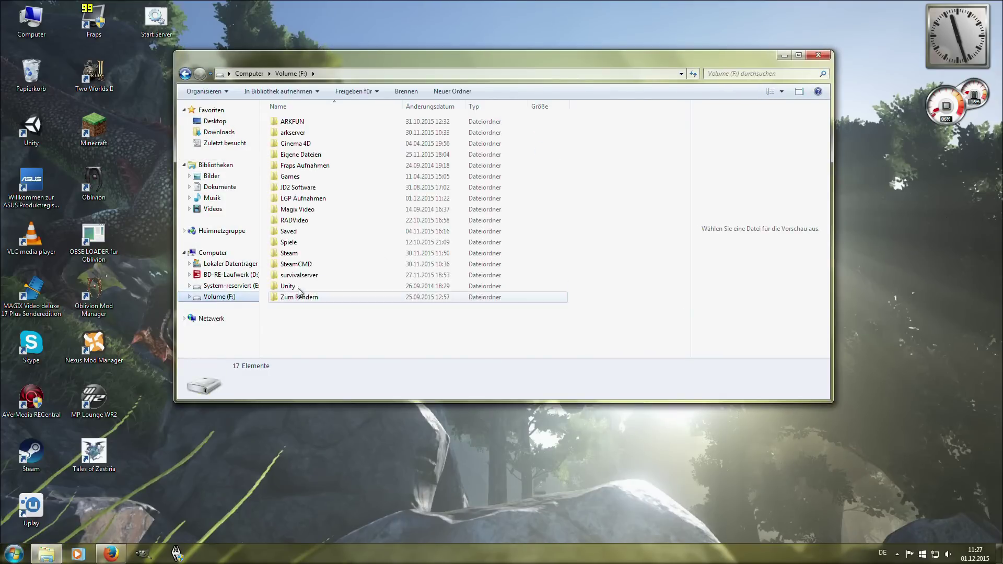
{"action": "double_click", "coordinate": [330, 134]}
{"action": "double_click", "coordinate": [319, 144]}
{"action": "double_click", "coordinate": [320, 126]}
{"action": "double_click", "coordinate": [320, 124]}
{"action": "left_click", "coordinate": [304, 277]}
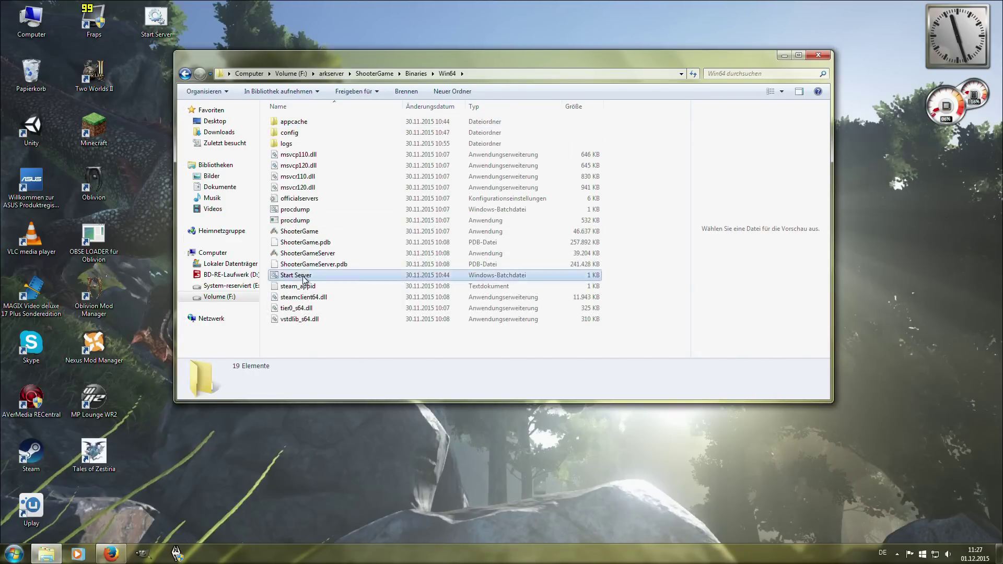
Minimize the Win64 folder window and place the ShooterGameServer console near the upper middle of the desktop
{"action": "left_click_drag", "start_coordinate": [709, 62], "coordinate": [773, 187]}
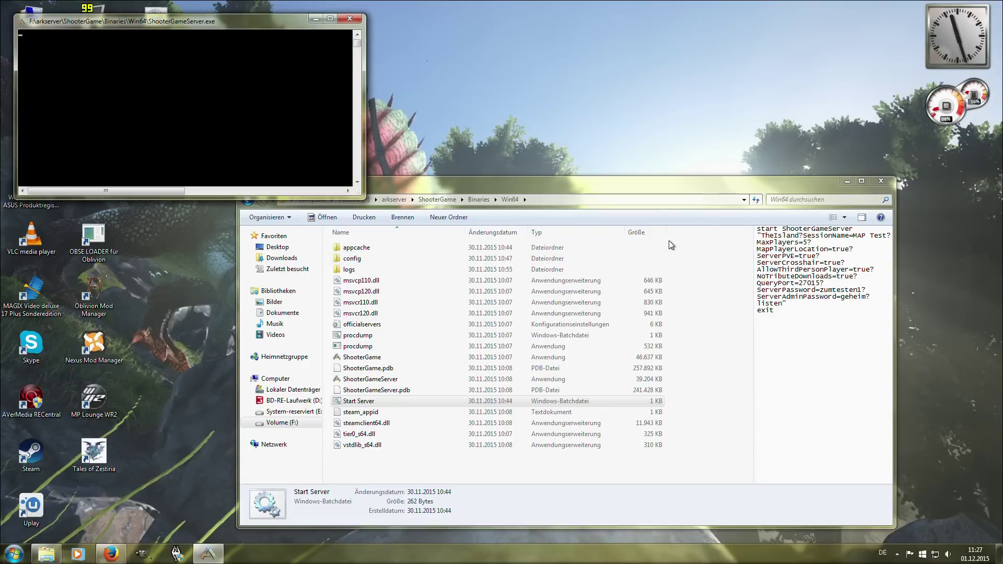
{"action": "left_click", "coordinate": [845, 183]}
{"action": "left_click_drag", "start_coordinate": [210, 20], "coordinate": [390, 17]}
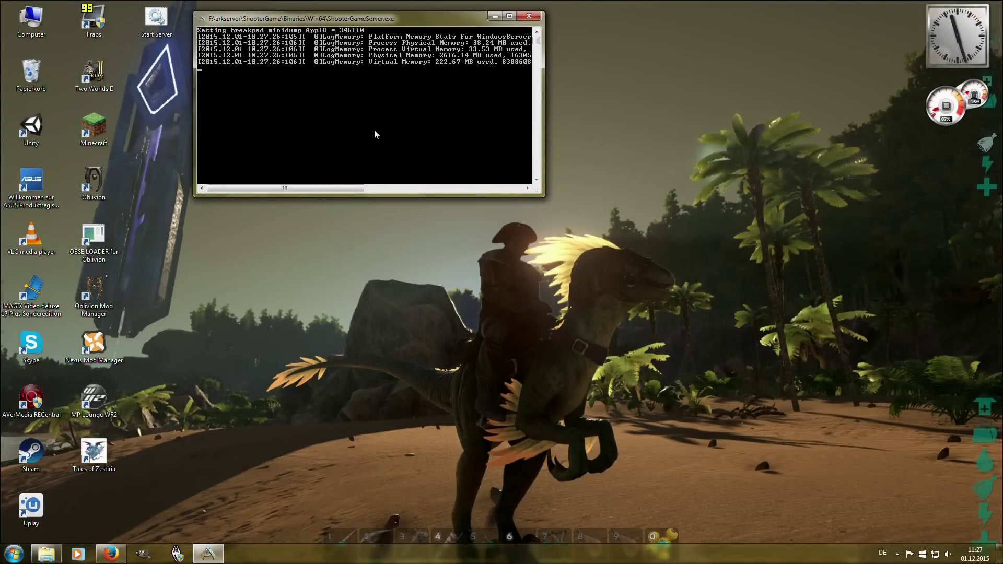
{"action": "mouse_move", "coordinate": [425, 22]}
{"action": "left_mouse_down"}
{"action": "mouse_move", "coordinate": [443, 43]}
{"action": "mouse_move", "coordinate": [412, 32]}
{"action": "left_mouse_up"}
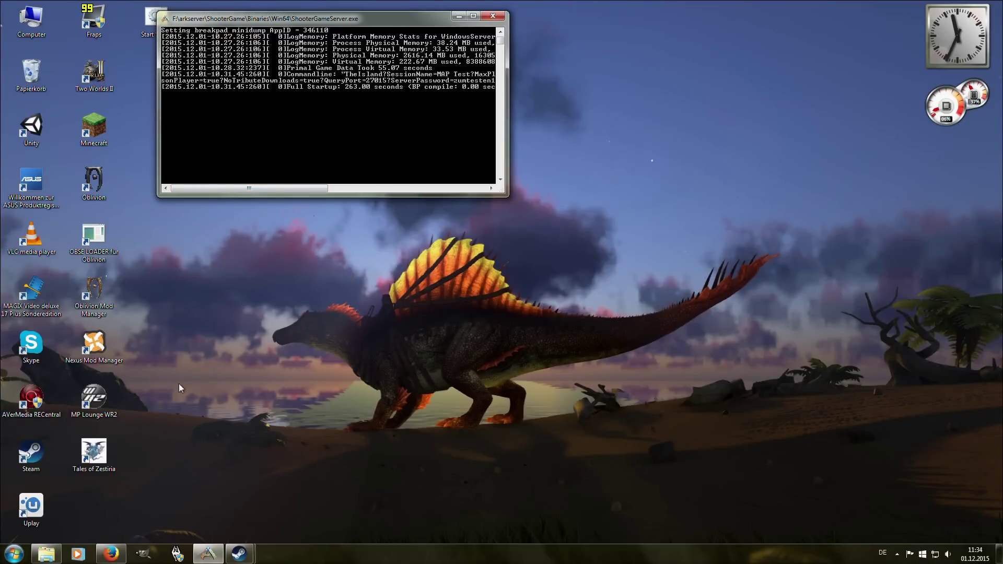
Switch to Steam, open its server browser and show the LAN servers
{"action": "left_click", "coordinate": [239, 553]}
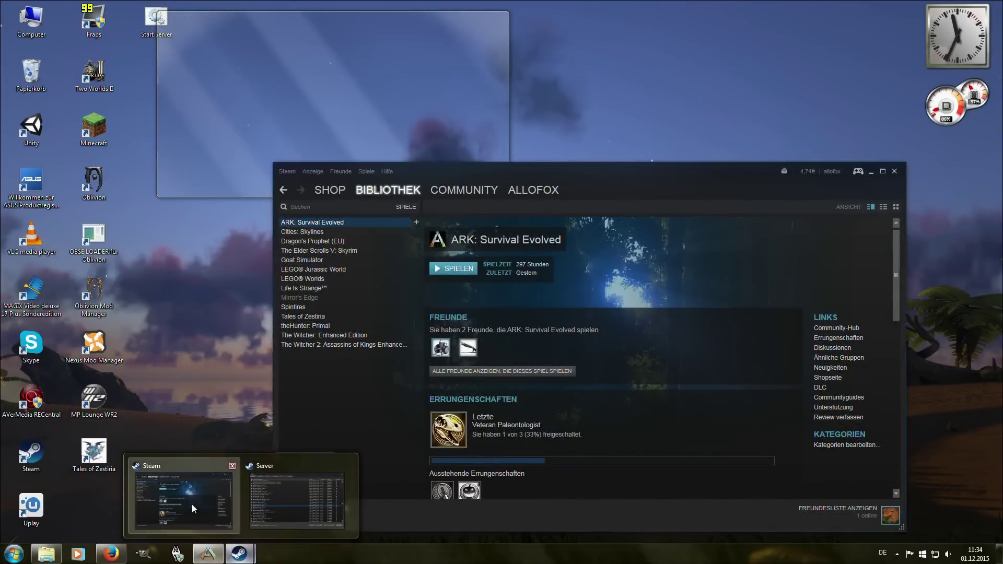
{"action": "left_click", "coordinate": [192, 503]}
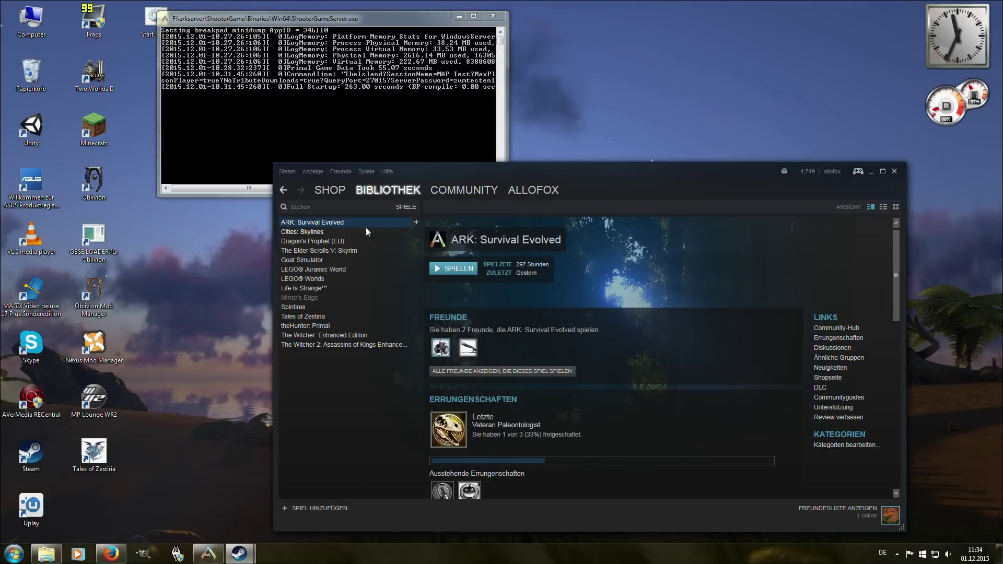
{"action": "left_click", "coordinate": [311, 171]}
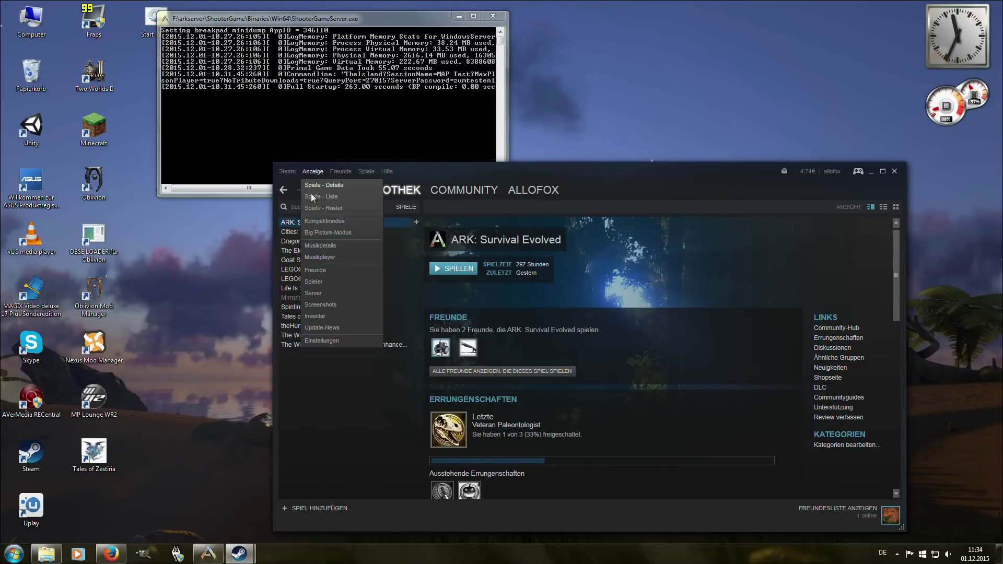
{"action": "left_click", "coordinate": [321, 297]}
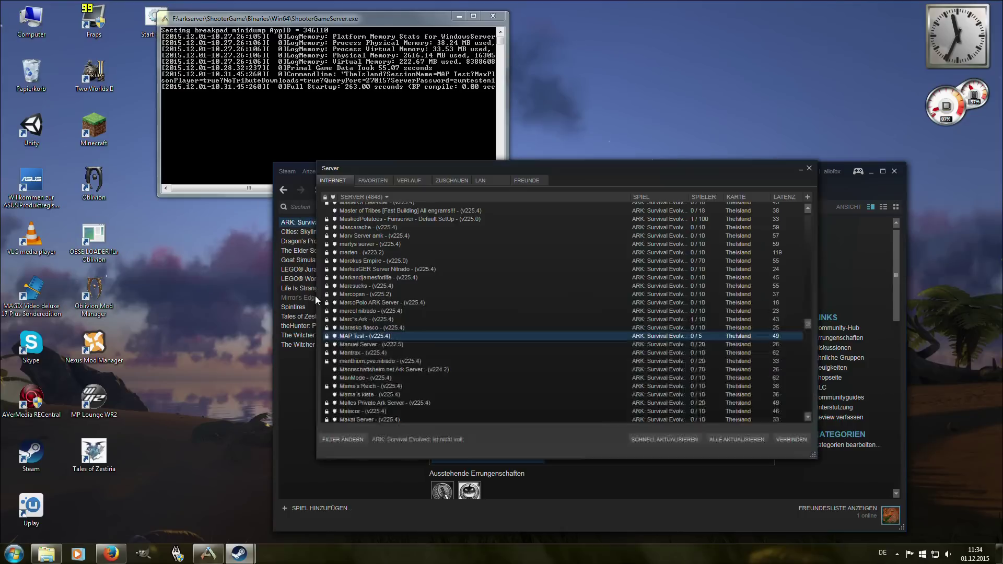
{"action": "left_click", "coordinate": [478, 182]}
{"action": "left_click", "coordinate": [330, 183]}
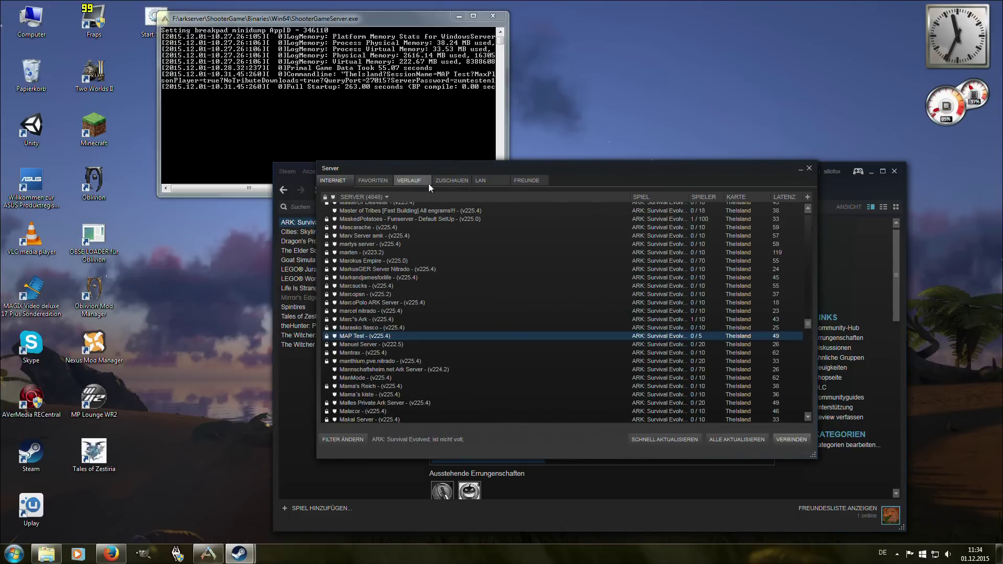
{"action": "left_click", "coordinate": [481, 179]}
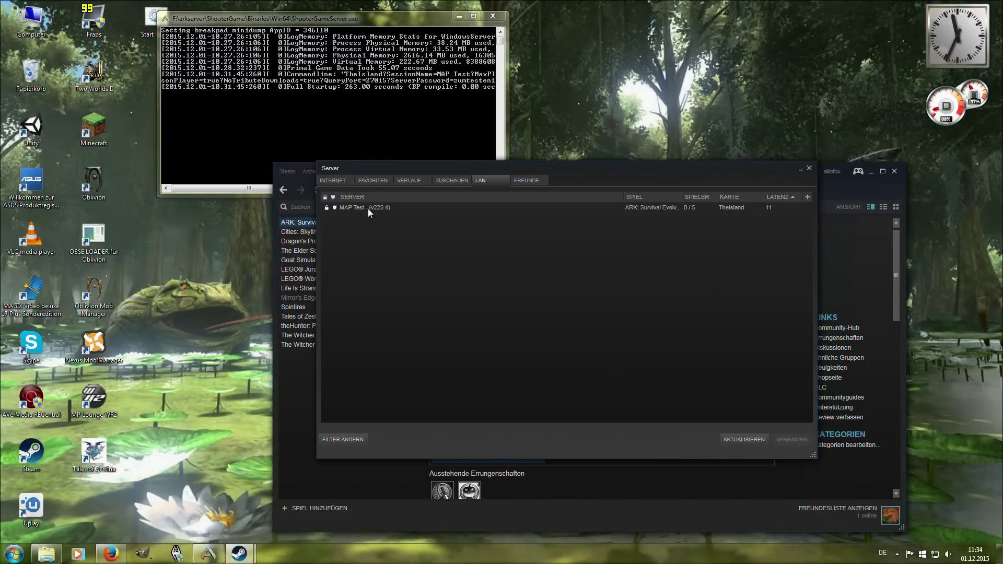
View the server information and IP address of MAP Test in the LAN list, and return to the Internet server list
{"action": "right_click", "coordinate": [368, 208]}
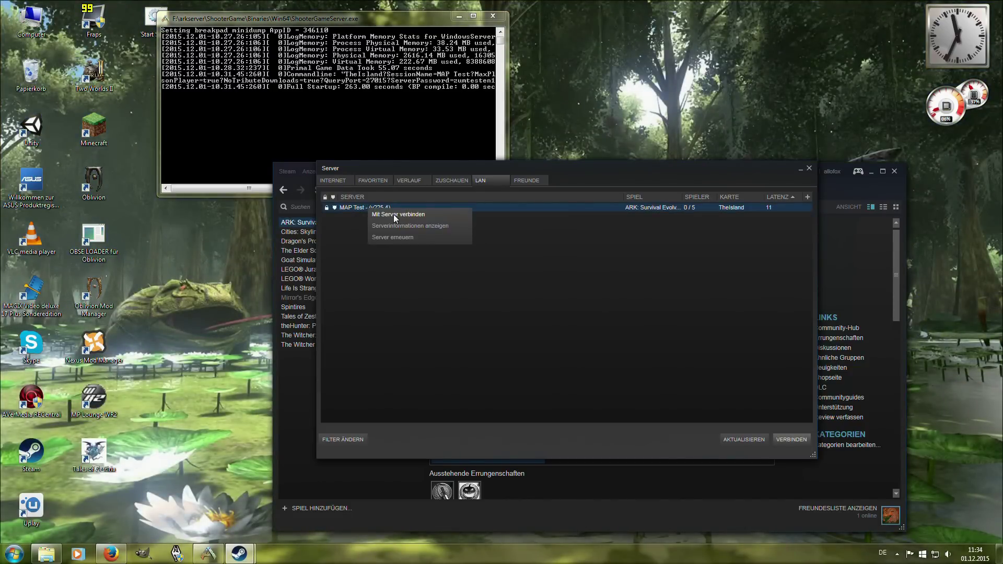
{"action": "left_click", "coordinate": [414, 226]}
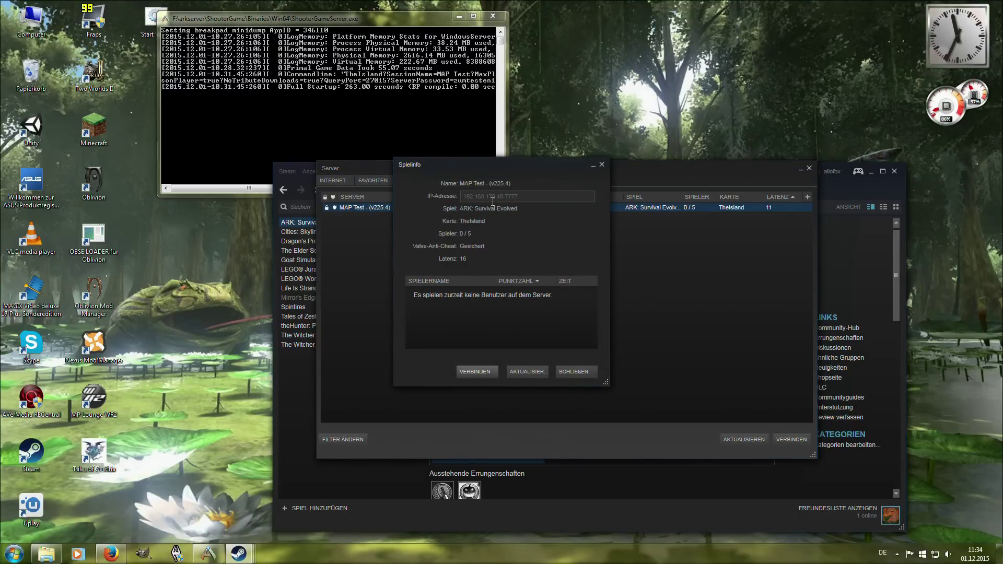
{"action": "left_click", "coordinate": [455, 194]}
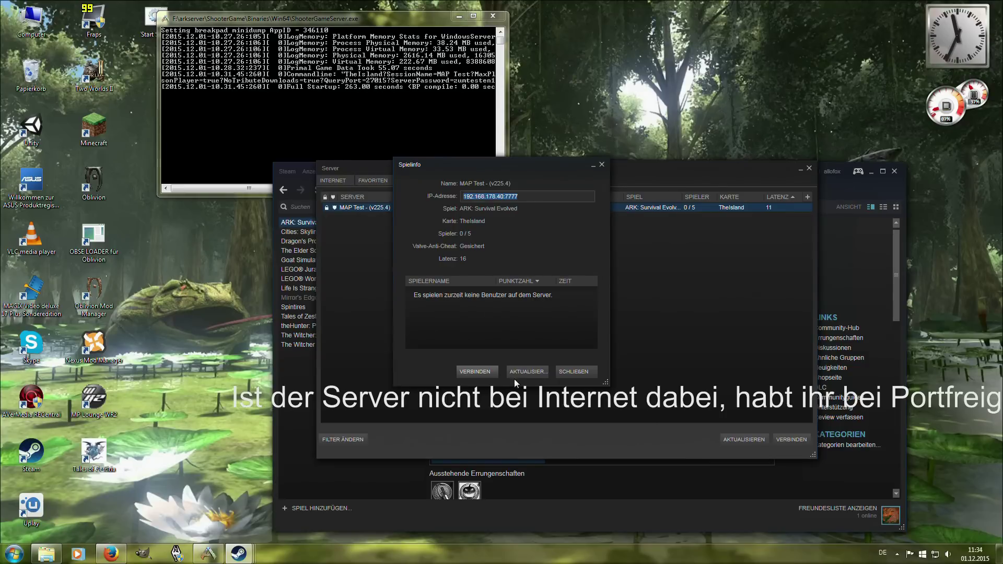
{"action": "left_click", "coordinate": [573, 372]}
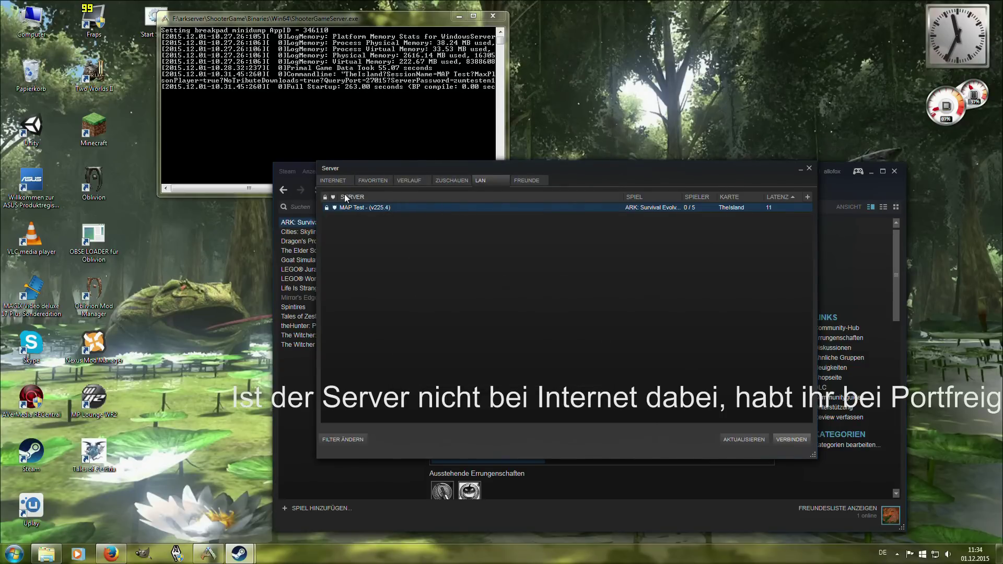
{"action": "left_click", "coordinate": [333, 180]}
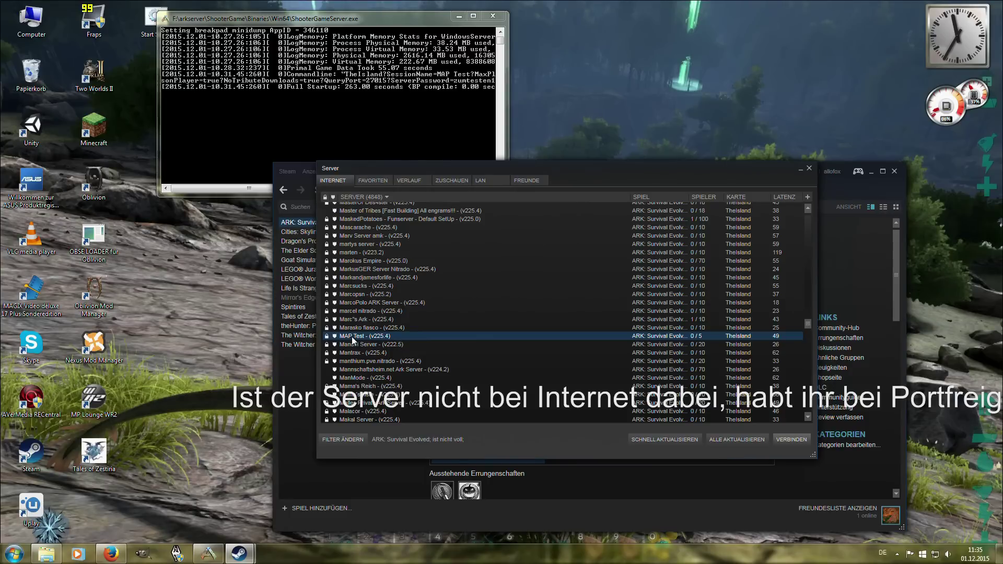
Open the server information of MAP Test from the Internet list and select its IP address
{"action": "right_click", "coordinate": [352, 336]}
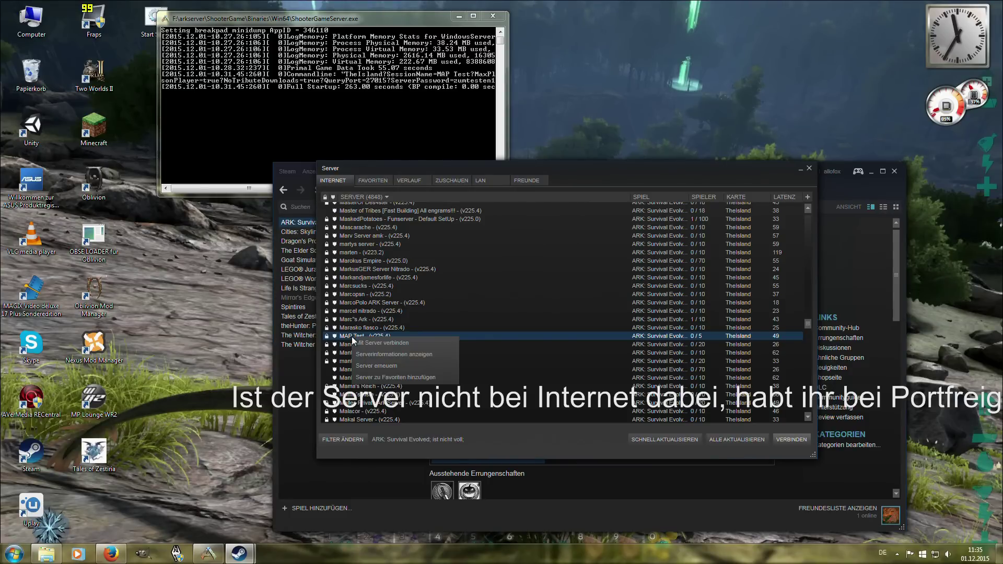
{"action": "left_click", "coordinate": [393, 352]}
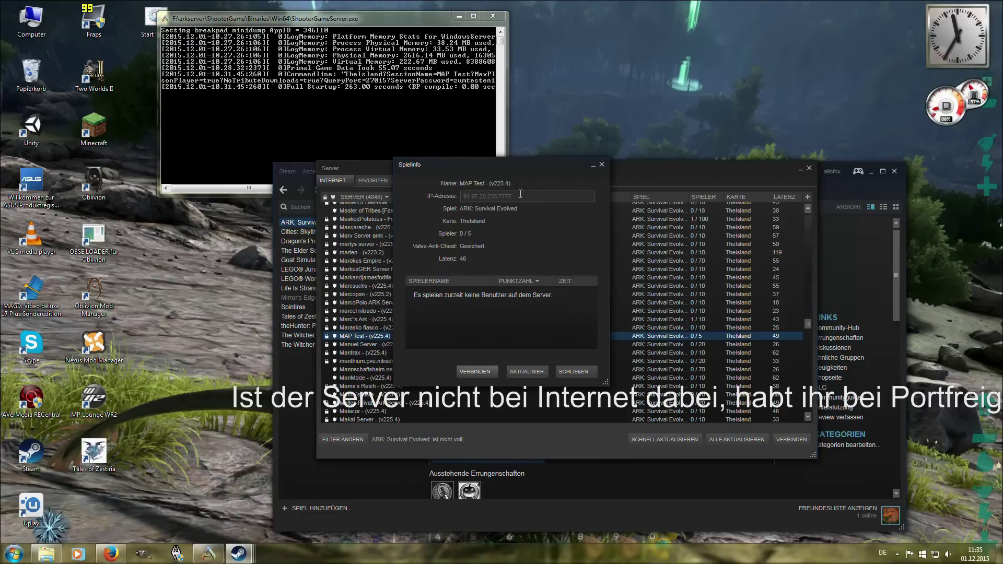
{"action": "left_click_drag", "start_coordinate": [511, 196], "coordinate": [452, 200]}
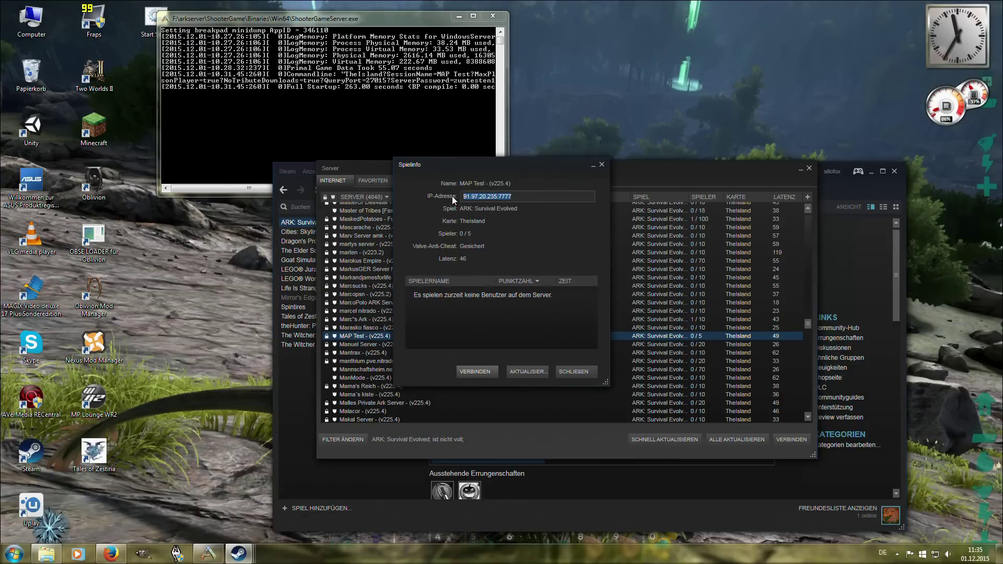
{"action": "left_click_drag", "start_coordinate": [541, 168], "coordinate": [688, 159]}
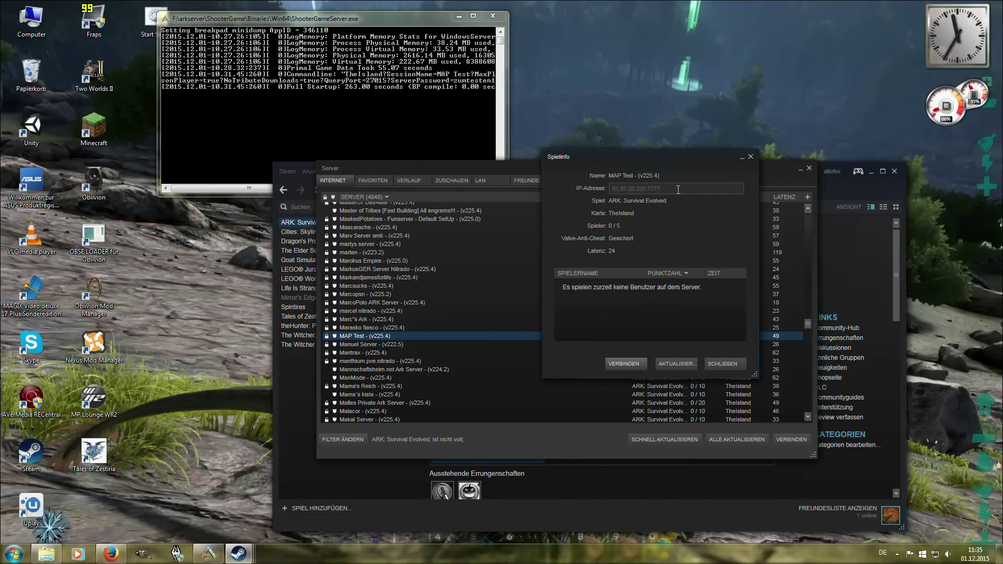
{"action": "left_click_drag", "start_coordinate": [665, 155], "coordinate": [702, 173]}
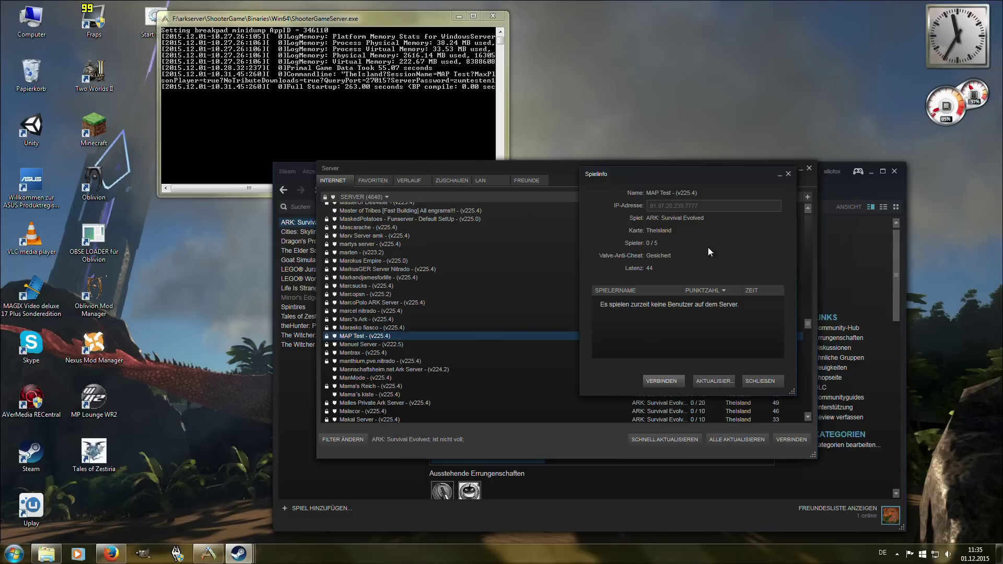
{"action": "left_click_drag", "start_coordinate": [735, 182], "coordinate": [690, 231]}
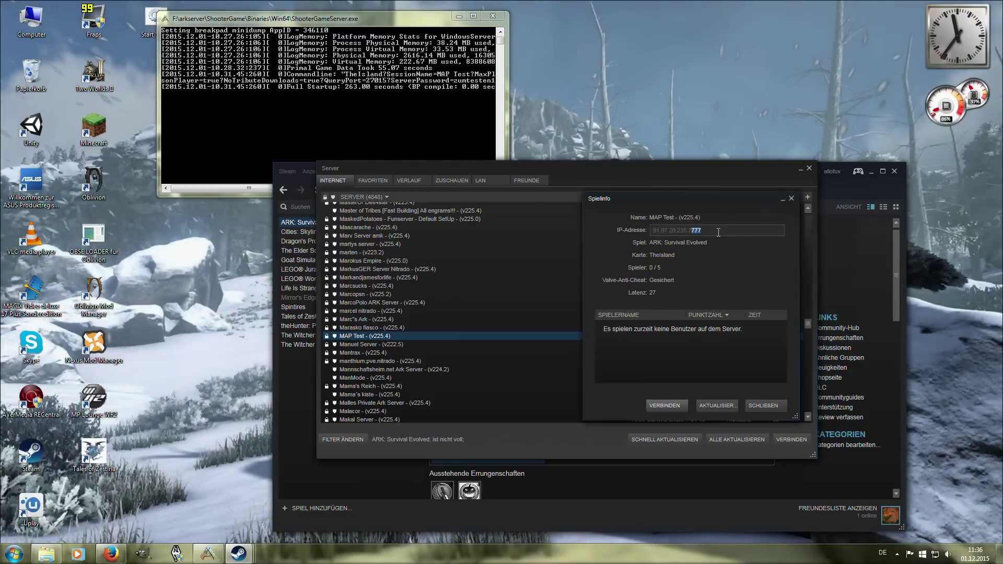
{"action": "left_click_drag", "start_coordinate": [697, 204], "coordinate": [681, 228]}
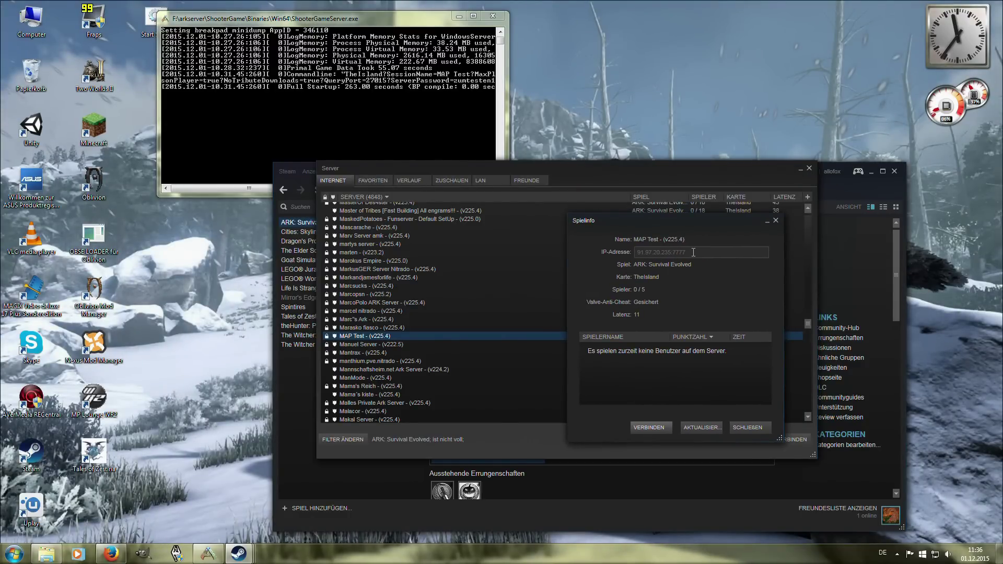
{"action": "left_click_drag", "start_coordinate": [686, 253], "coordinate": [623, 254]}
{"action": "mouse_move", "coordinate": [688, 219]}
{"action": "left_mouse_down"}
{"action": "mouse_move", "coordinate": [705, 225]}
{"action": "mouse_move", "coordinate": [685, 205]}
{"action": "left_mouse_up"}
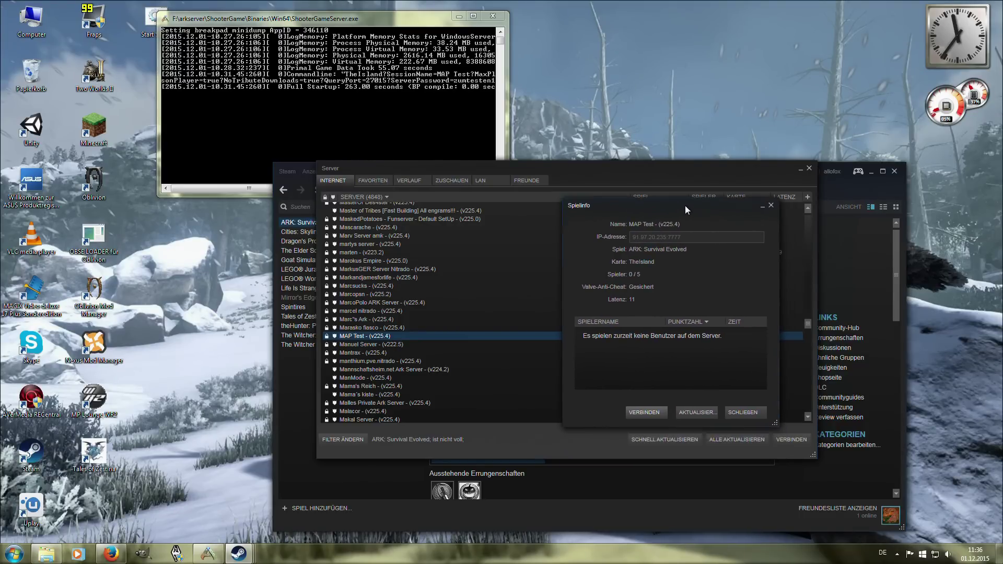
{"action": "left_click", "coordinate": [598, 242]}
{"action": "left_click_drag", "start_coordinate": [643, 207], "coordinate": [671, 210]}
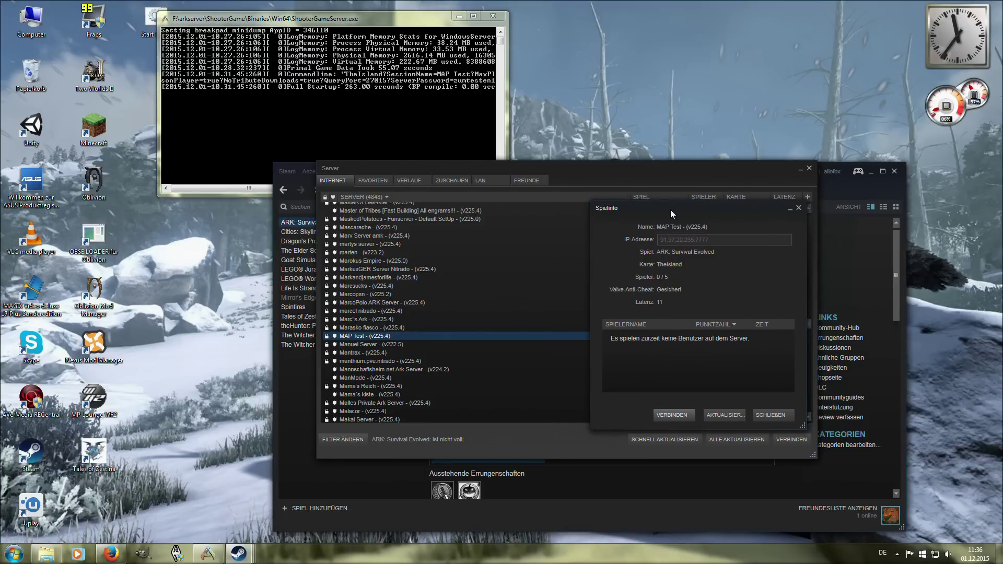
{"action": "left_click", "coordinate": [670, 243]}
{"action": "mouse_move", "coordinate": [734, 207]}
{"action": "left_mouse_down"}
{"action": "mouse_move", "coordinate": [741, 213]}
{"action": "mouse_move", "coordinate": [732, 206]}
{"action": "left_mouse_up"}
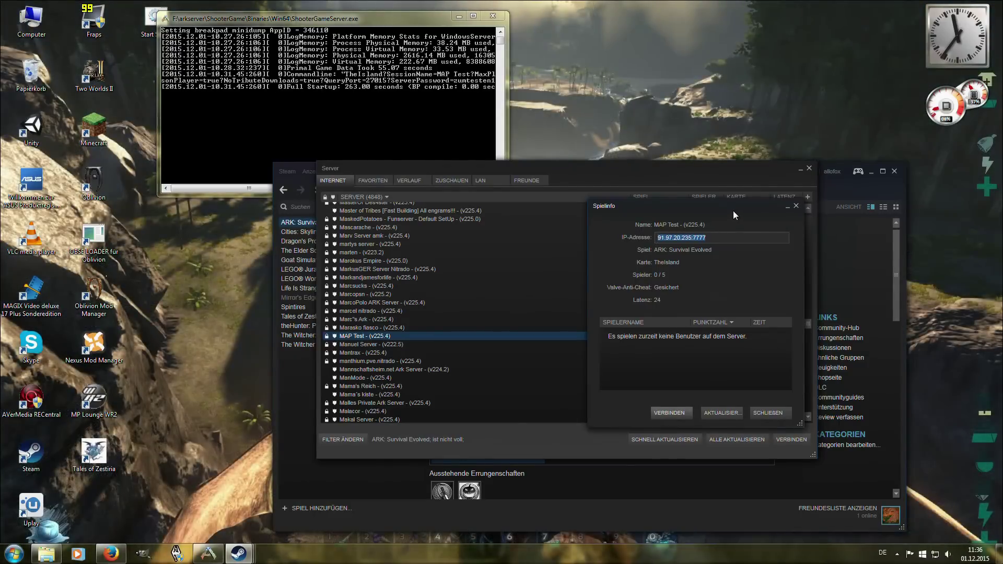
{"action": "left_click_drag", "start_coordinate": [736, 214], "coordinate": [742, 199]}
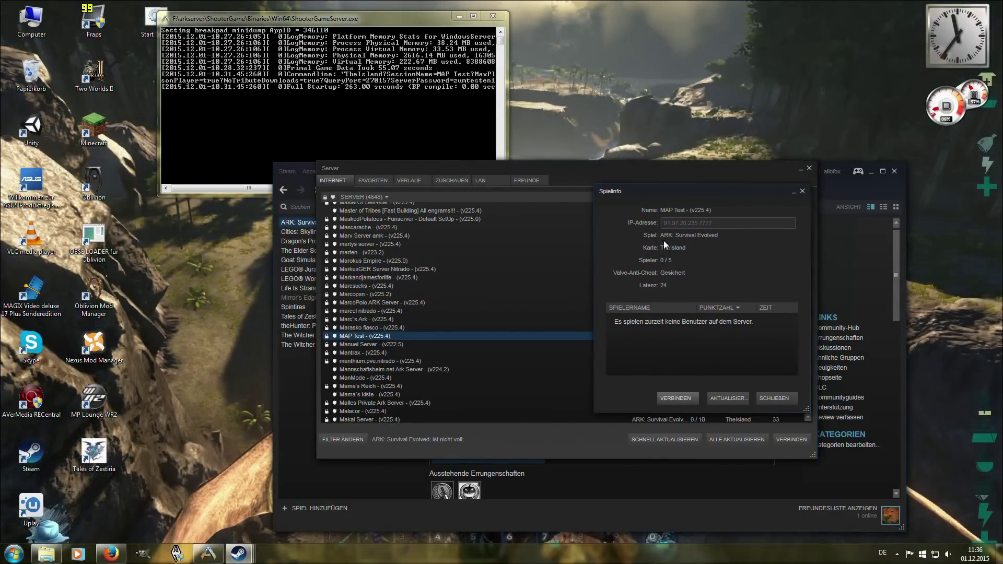
{"action": "left_click", "coordinate": [731, 223]}
{"action": "left_click_drag", "start_coordinate": [724, 225], "coordinate": [638, 224]}
{"action": "key", "text": "ctrl+c"}
{"action": "left_click", "coordinate": [774, 399]}
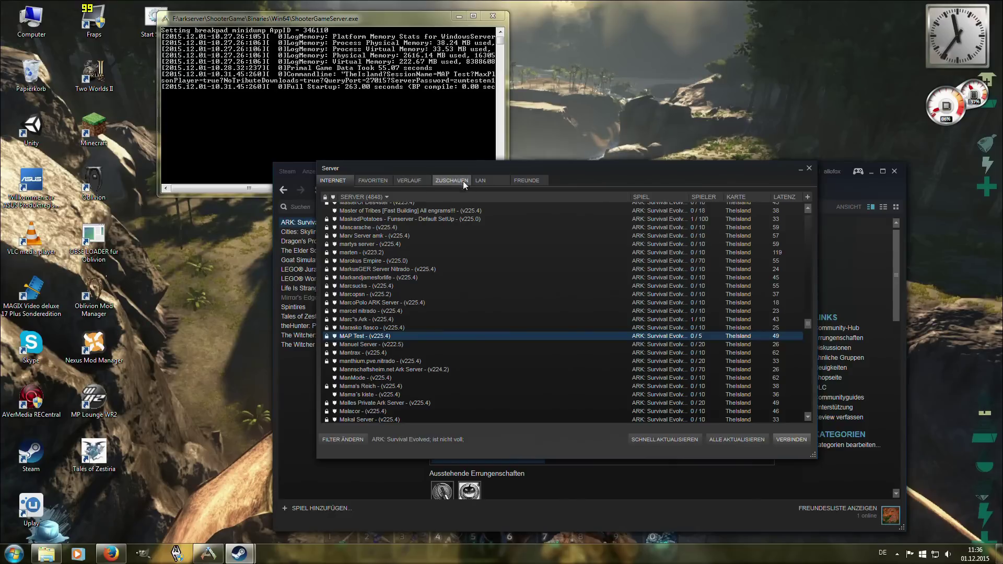
Add the server to the favorites by its copied IP address, with the port changed to the query port 27015
{"action": "left_click", "coordinate": [375, 182]}
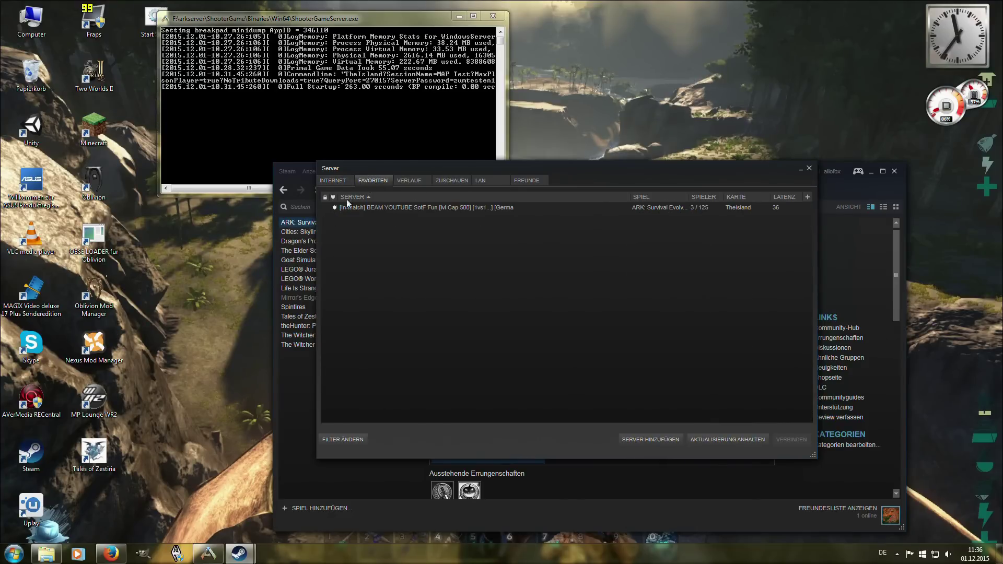
{"action": "right_click", "coordinate": [468, 281]}
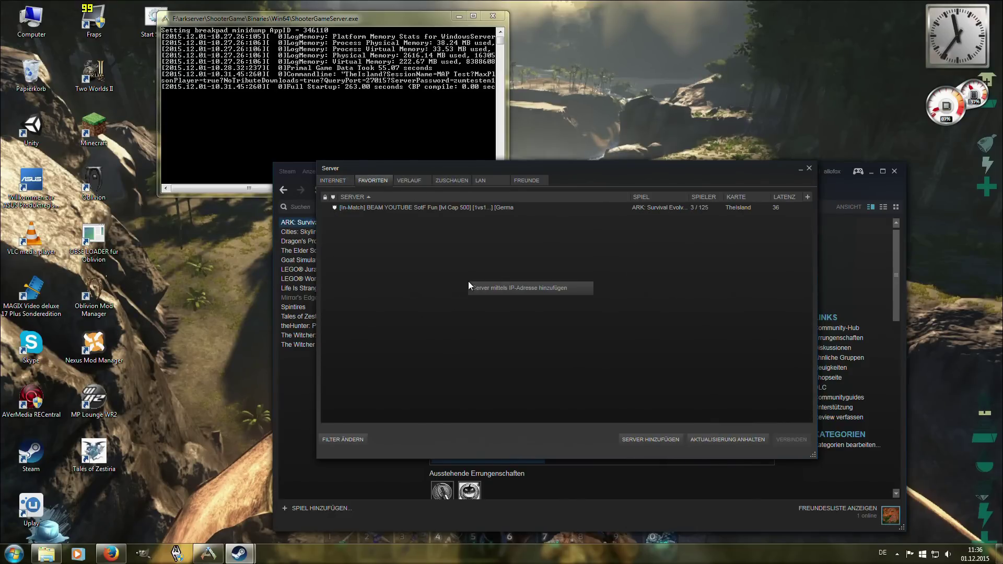
{"action": "left_click", "coordinate": [498, 288]}
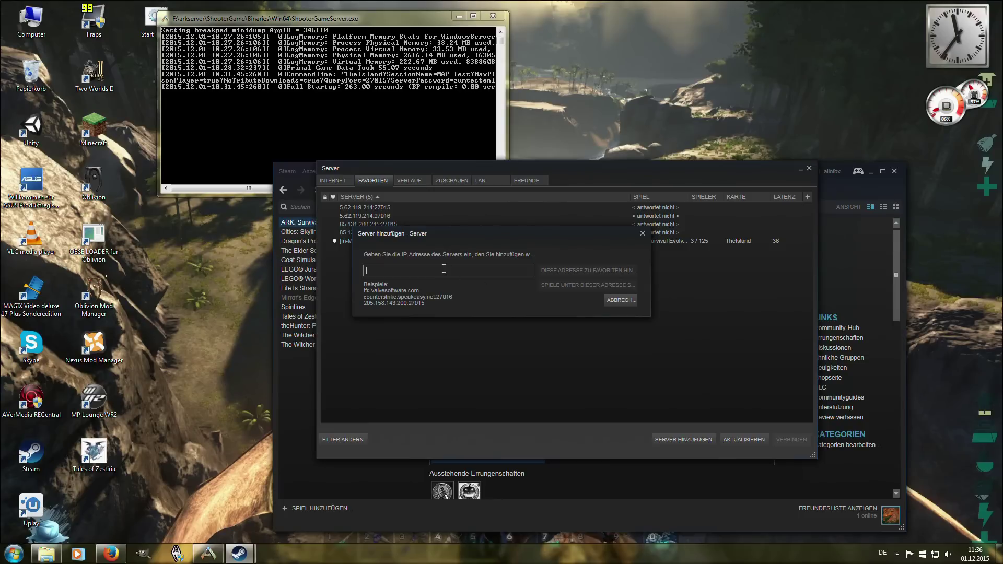
{"action": "key", "text": "ctrl+v"}
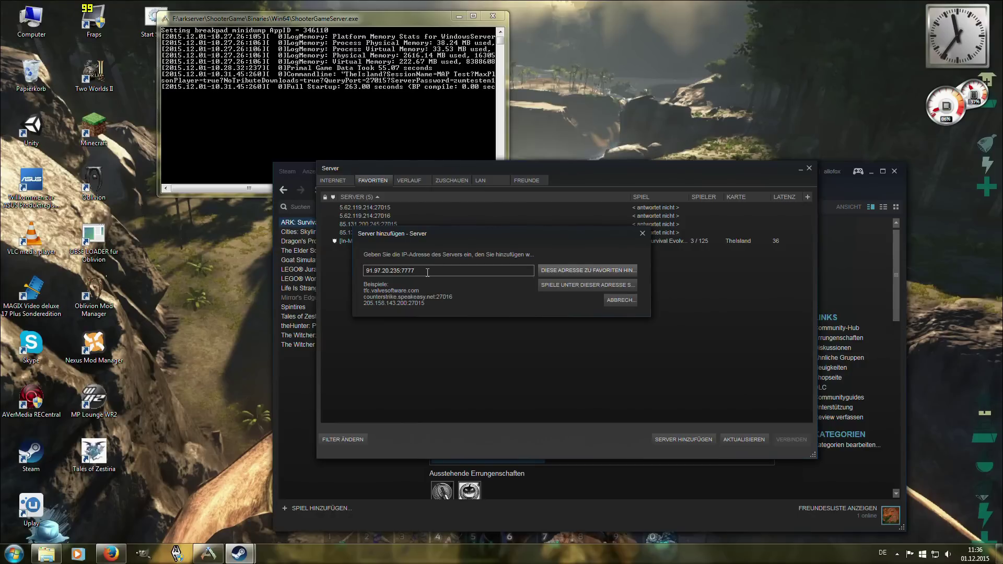
{"action": "key", "text": "BackSpace"}
{"action": "key", "text": "BackSpace"}
{"action": "key", "text": "BackSpace"}
{"action": "type", "text": "015"}
{"action": "key", "text": "BackSpace"}
{"action": "type", "text": "5"}
{"action": "left_click", "coordinate": [581, 270]}
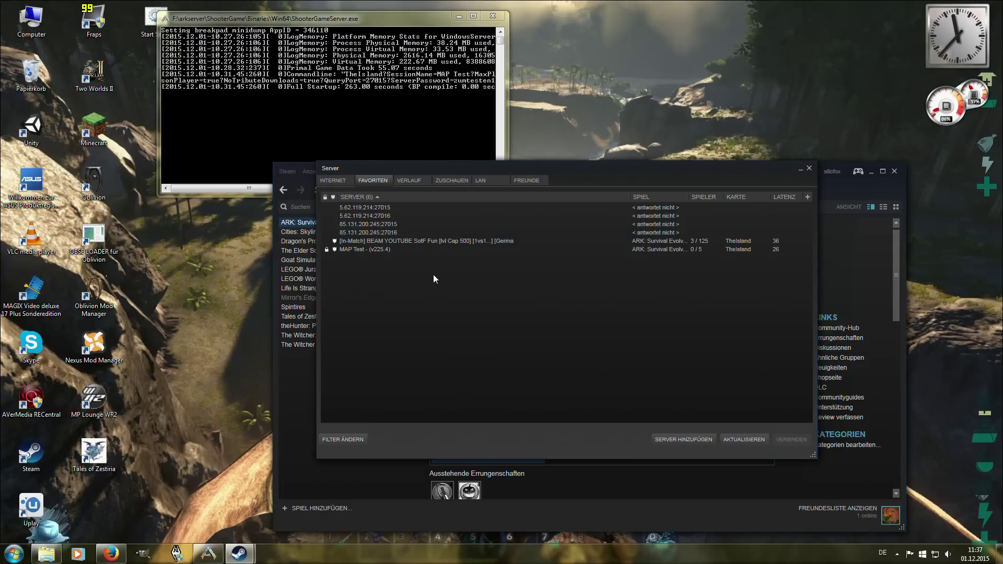
Review the options for MAP Test in the favorites and refresh the favorites list
{"action": "left_click", "coordinate": [363, 252]}
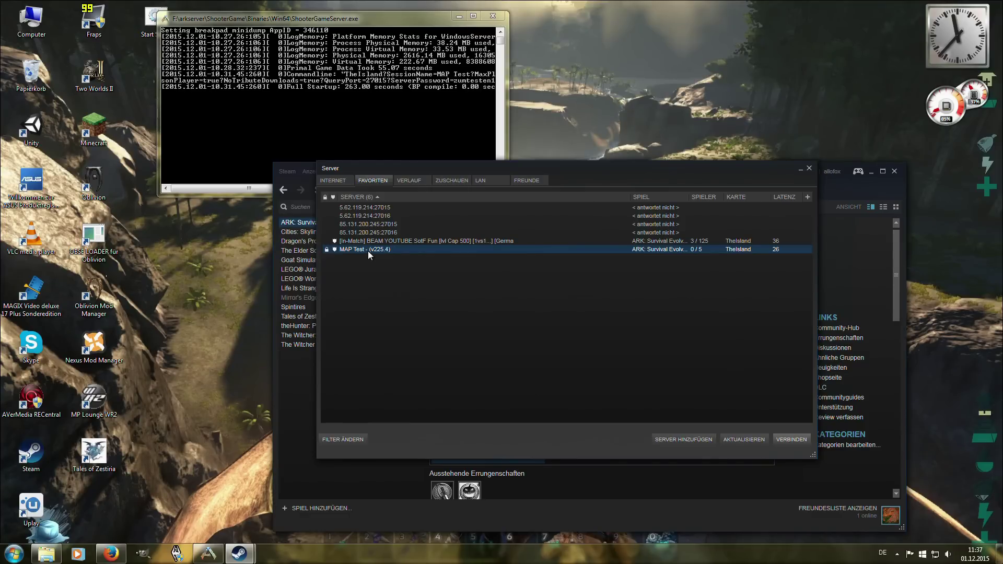
{"action": "right_click", "coordinate": [376, 249]}
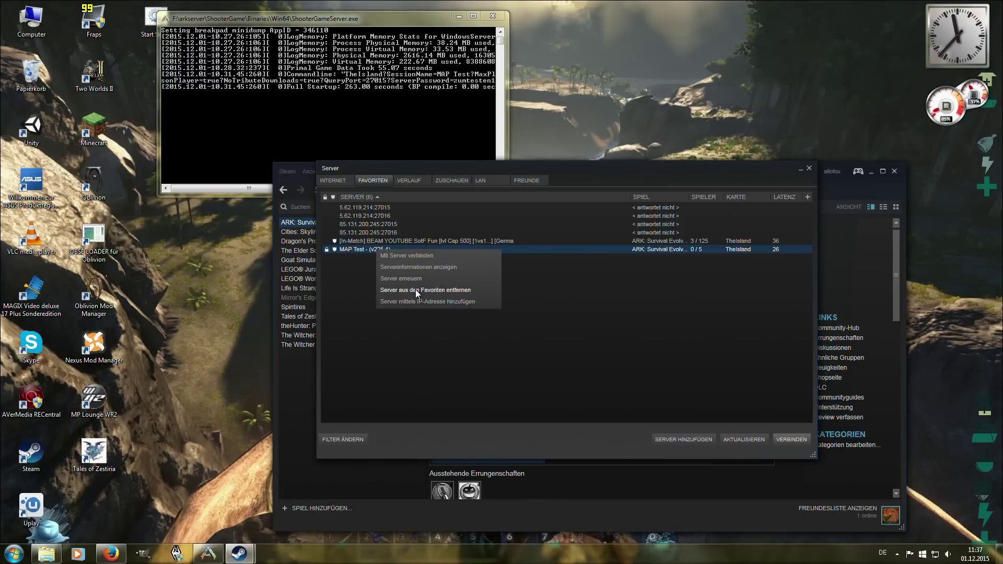
{"action": "left_click", "coordinate": [444, 290]}
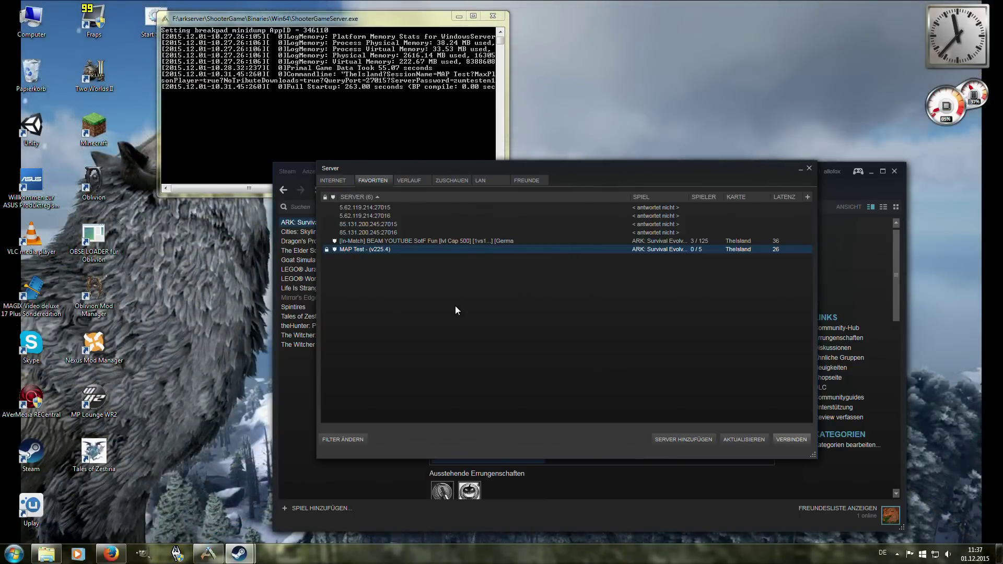
{"action": "right_click", "coordinate": [517, 312]}
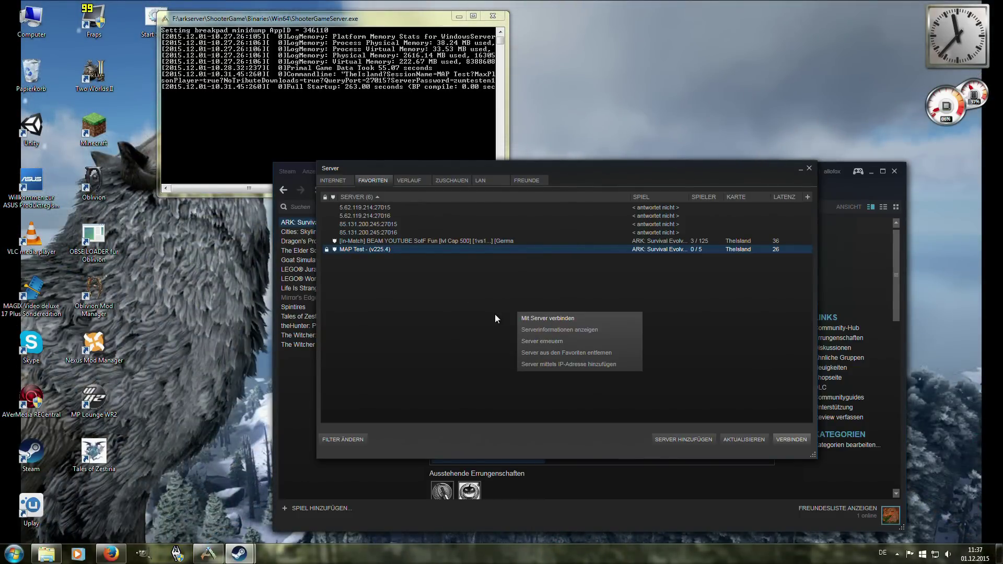
{"action": "left_click", "coordinate": [496, 318]}
{"action": "left_click", "coordinate": [730, 439]}
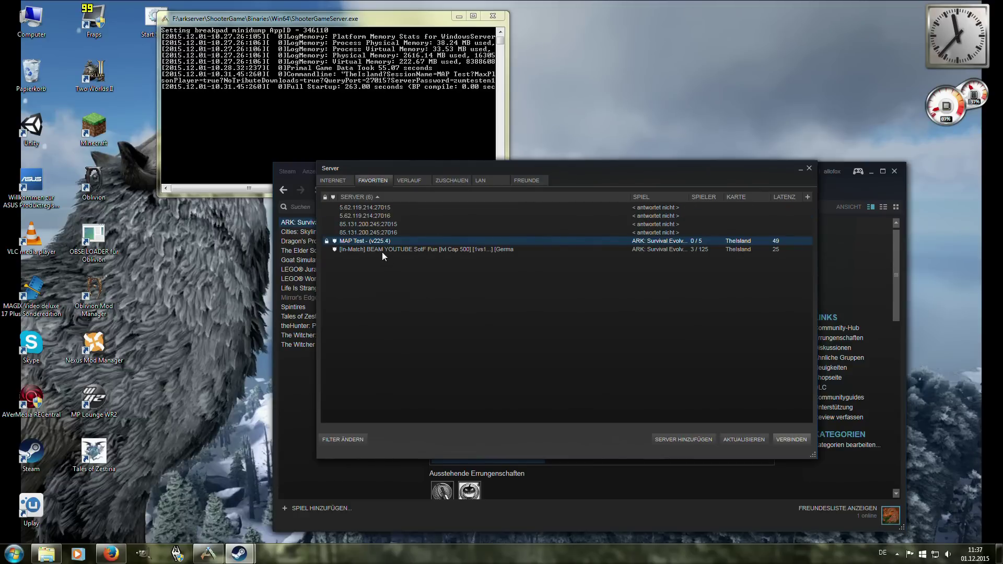
Start connecting to MAP Test from the favorites, then cancel at the password request and close the server information
{"action": "left_click", "coordinate": [790, 440]}
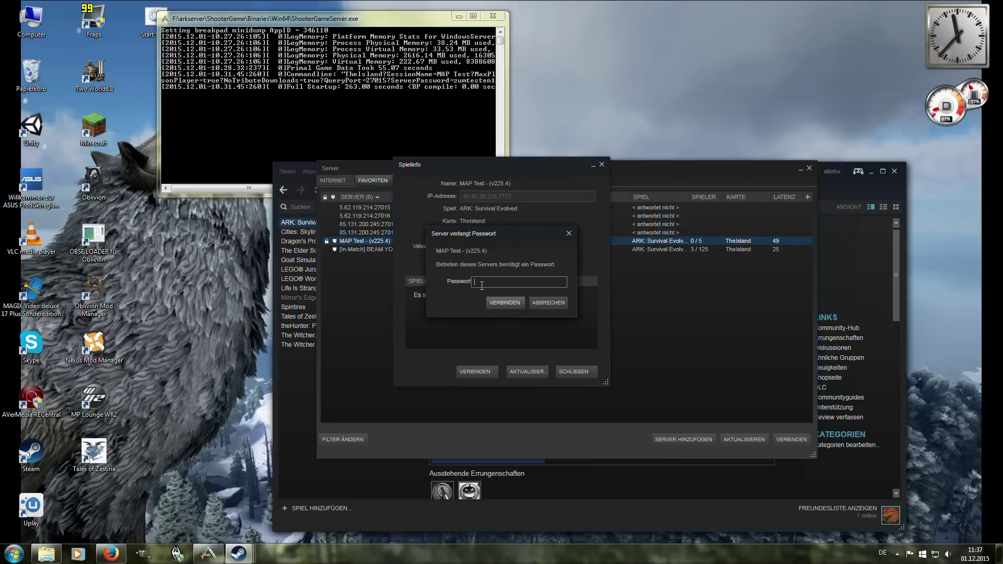
{"action": "left_click", "coordinate": [560, 307]}
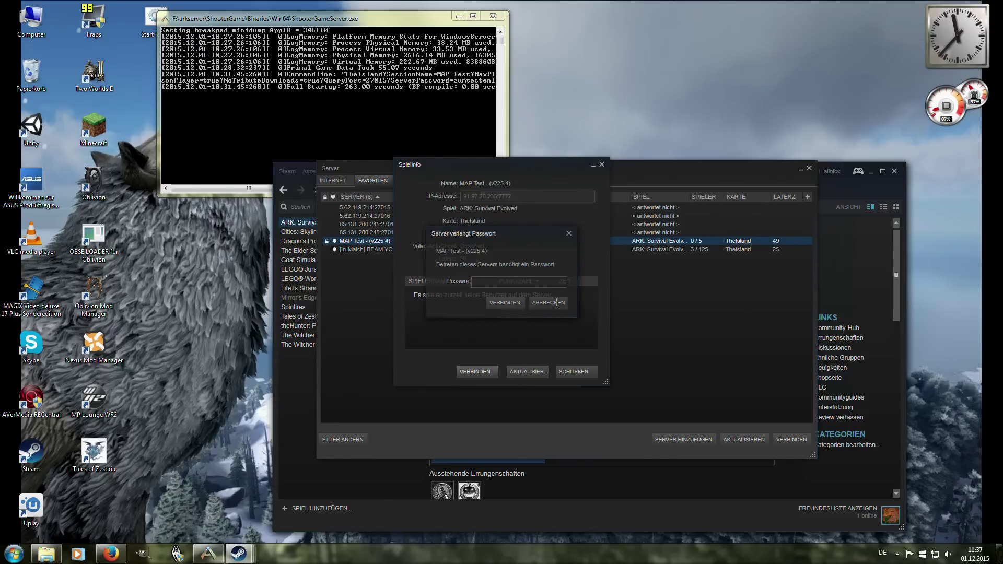
{"action": "left_click", "coordinate": [572, 372]}
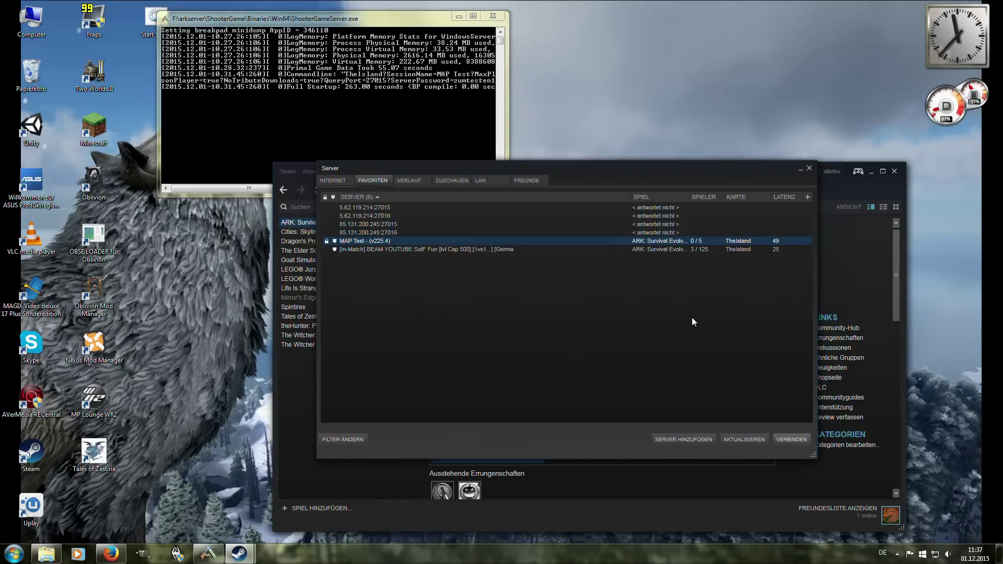
Close the server browser and launch ARK: Survival Evolved with the standard play option
{"action": "left_click", "coordinate": [809, 168]}
{"action": "left_click", "coordinate": [443, 262]}
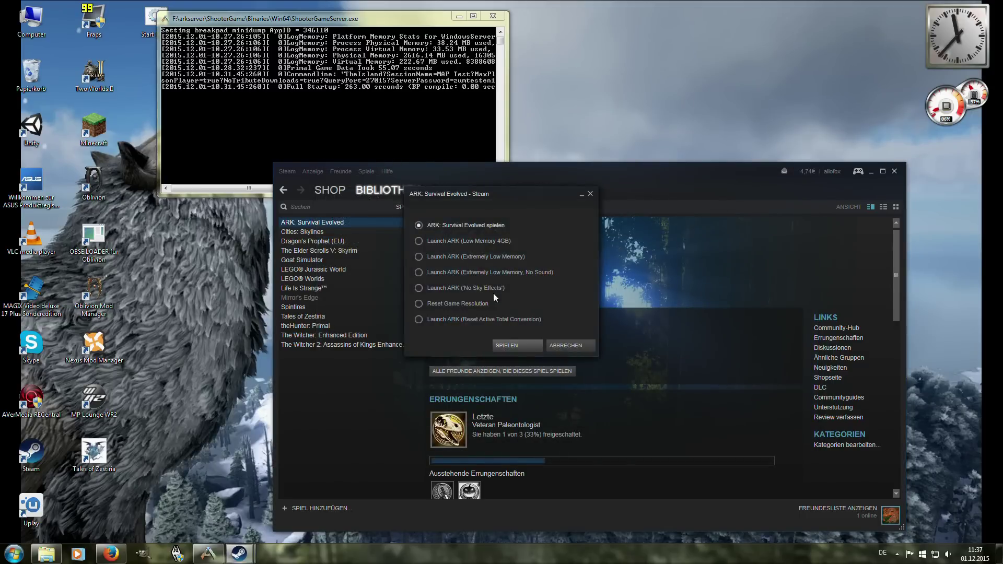
{"action": "left_click", "coordinate": [511, 344]}
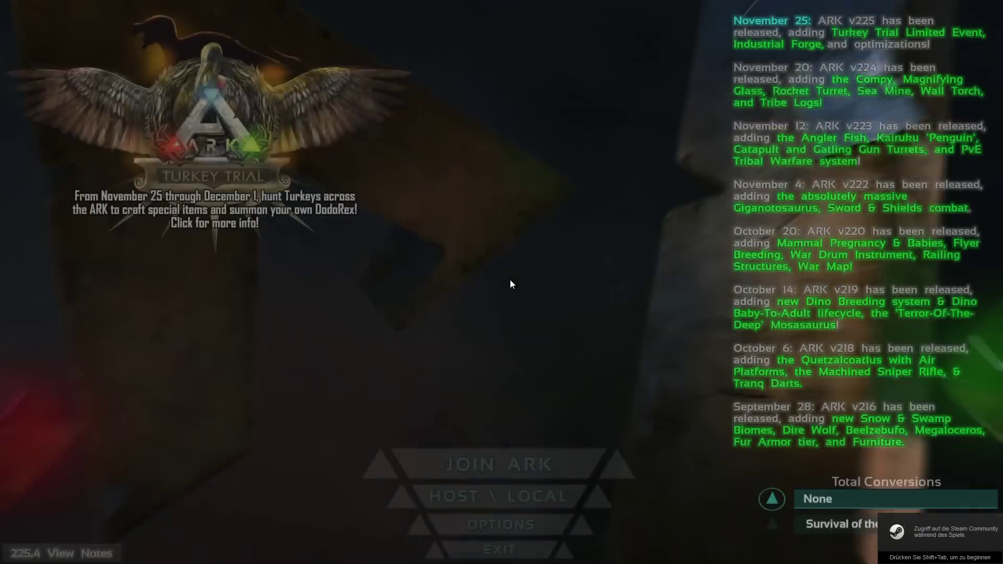
Open the game's session list for joining an ARK and filter the servers by Favorites
{"action": "left_click", "coordinate": [510, 462]}
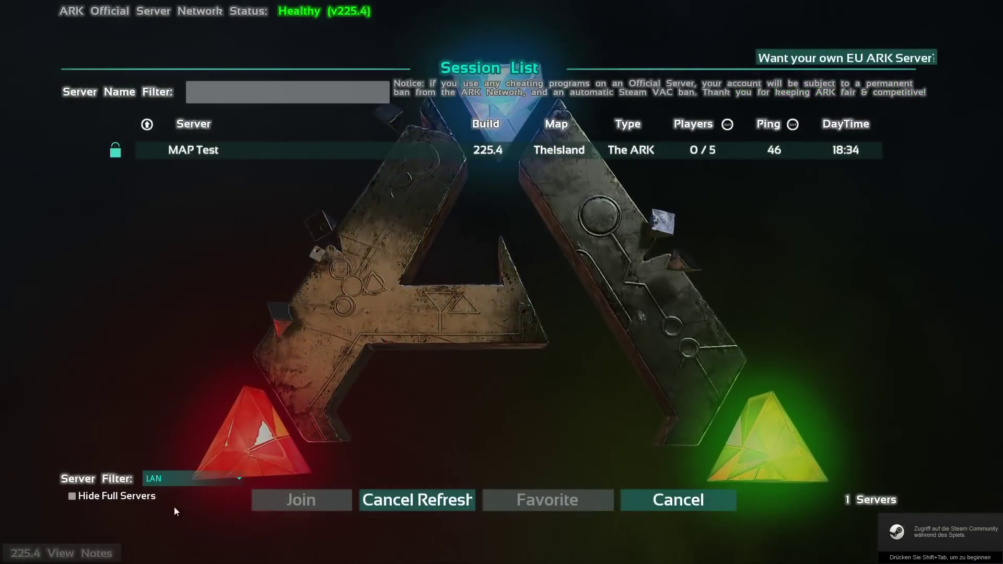
{"action": "left_click", "coordinate": [205, 478]}
{"action": "left_click", "coordinate": [252, 202]}
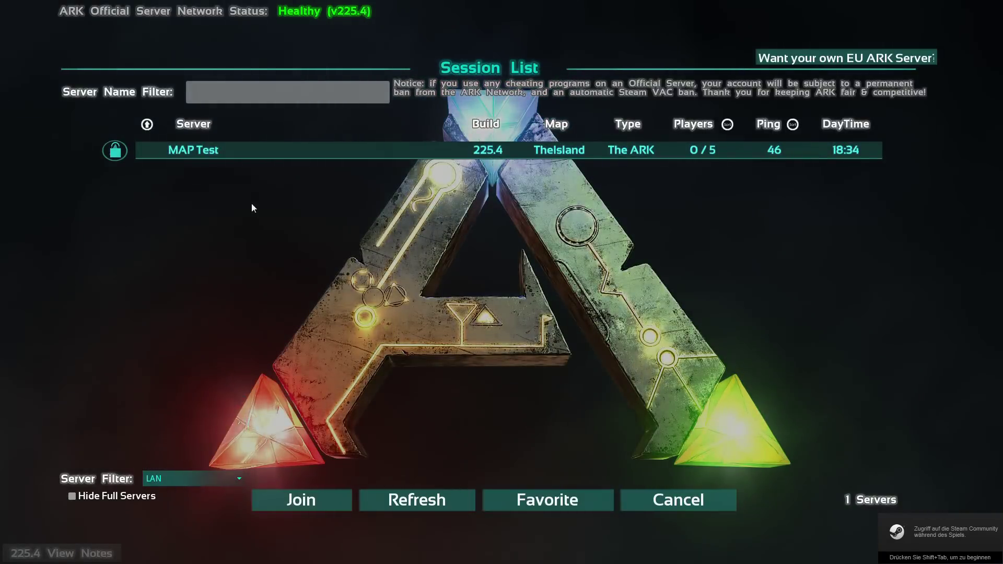
{"action": "left_click", "coordinate": [191, 481]}
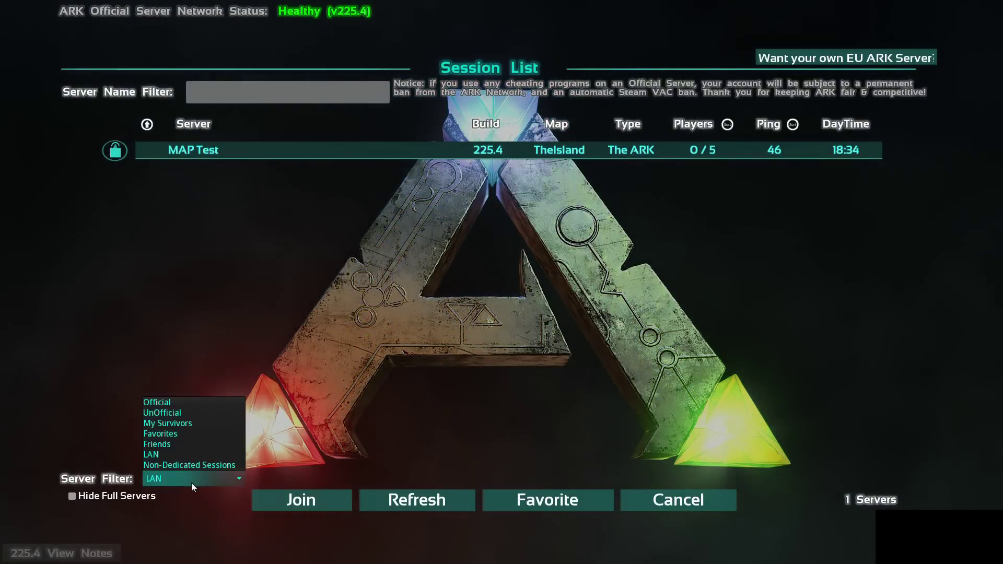
{"action": "left_click", "coordinate": [181, 434]}
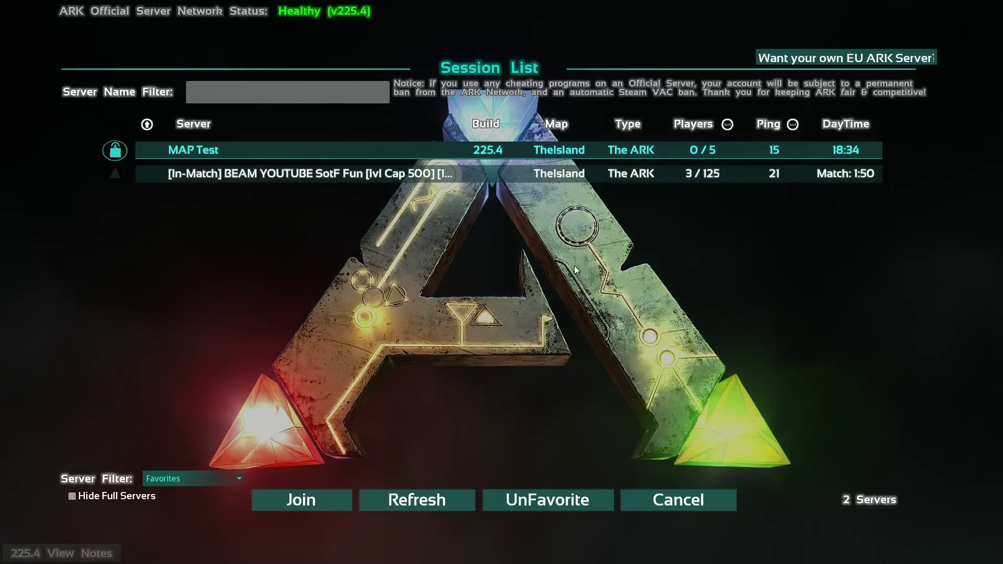
Leave the session list and exit the game
{"action": "left_click", "coordinate": [672, 514]}
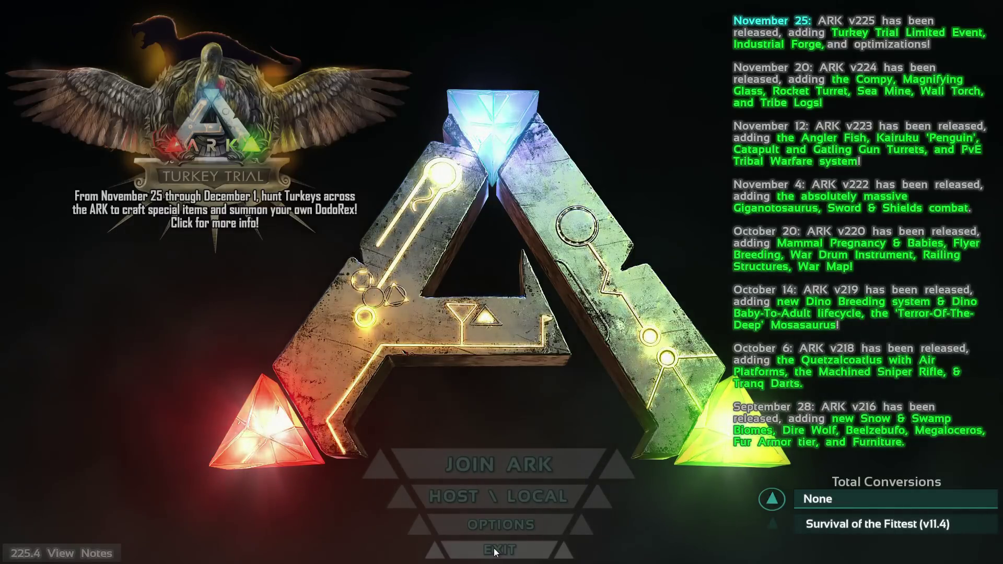
{"action": "left_click", "coordinate": [495, 550]}
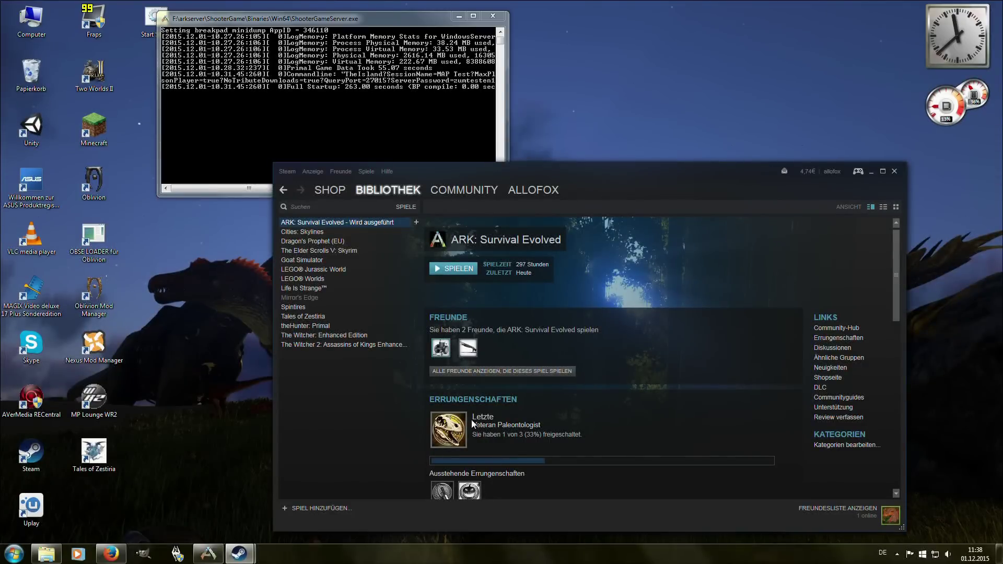
Move the ShooterGameServer console to the upper left corner of the desktop and shift the Steam library window slightly upward
{"action": "left_click_drag", "start_coordinate": [614, 169], "coordinate": [620, 150]}
{"action": "left_click_drag", "start_coordinate": [314, 13], "coordinate": [248, 20]}
{"action": "left_click", "coordinate": [498, 211]}
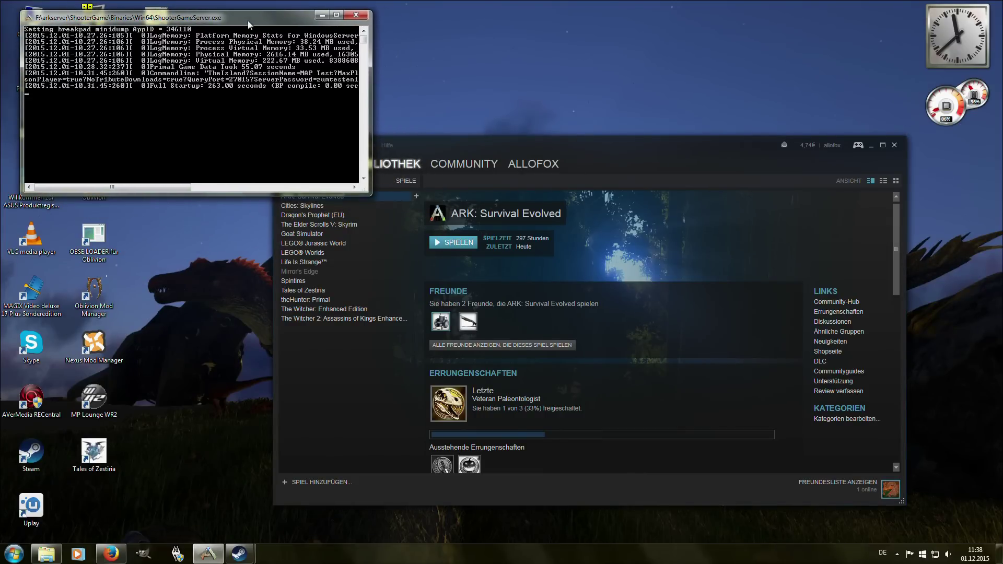
{"action": "left_click", "coordinate": [627, 156]}
{"action": "mouse_move", "coordinate": [594, 163]}
{"action": "left_mouse_down"}
{"action": "mouse_move", "coordinate": [624, 155]}
{"action": "mouse_move", "coordinate": [596, 148]}
{"action": "left_mouse_up"}
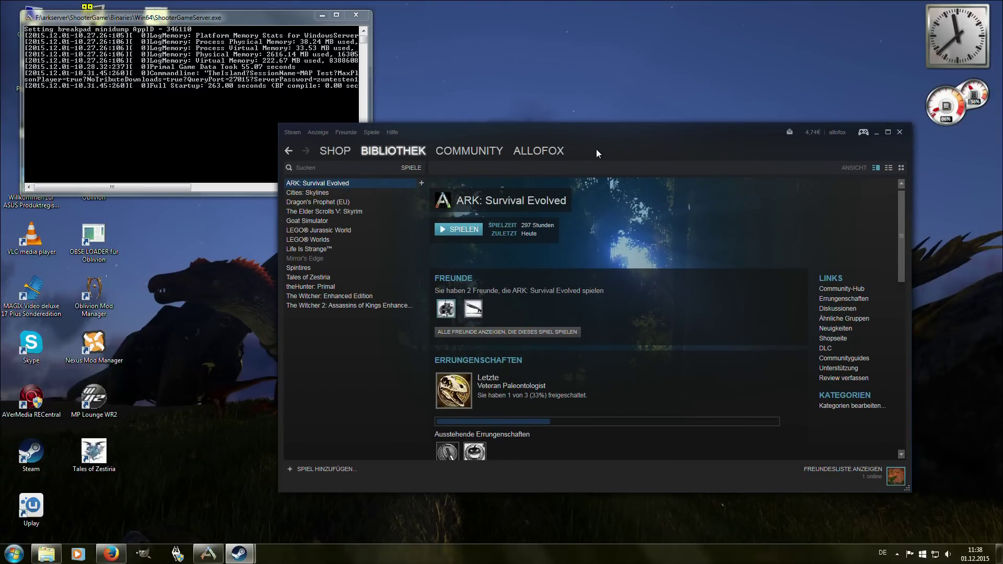